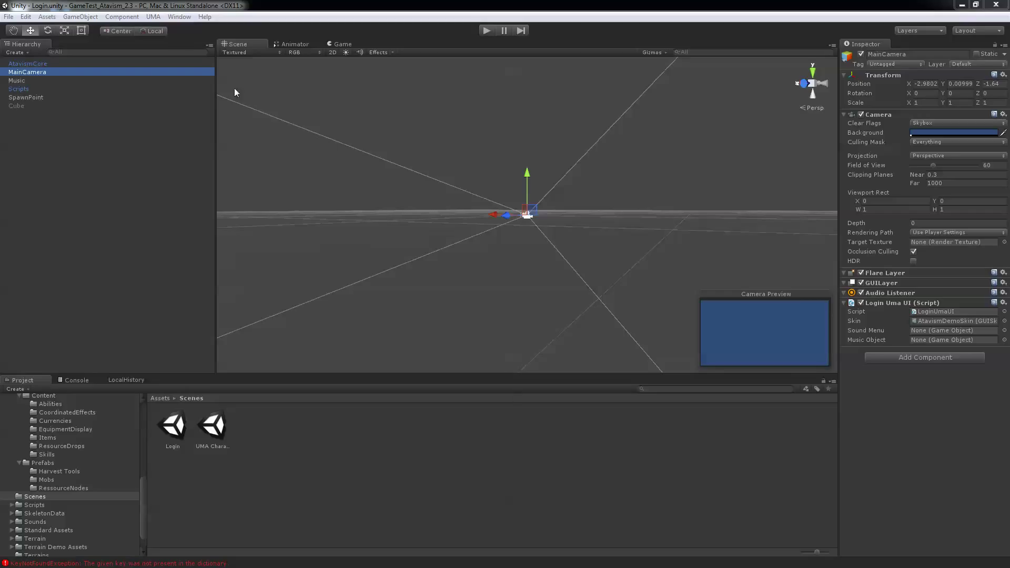
- Open the Atavism Online editor and bring up the new item form in the Items category
left_click(177, 17)
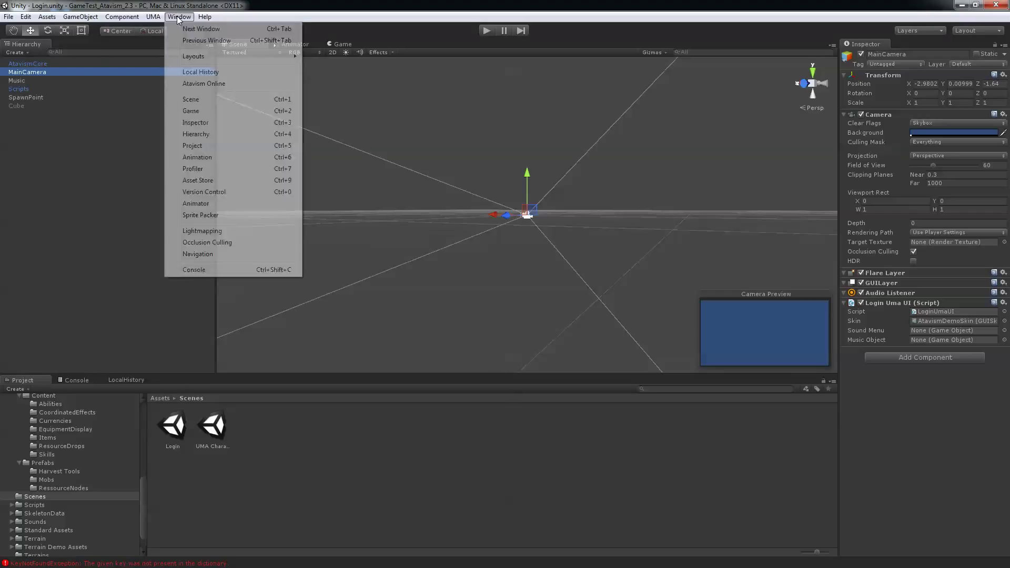
left_click(203, 85)
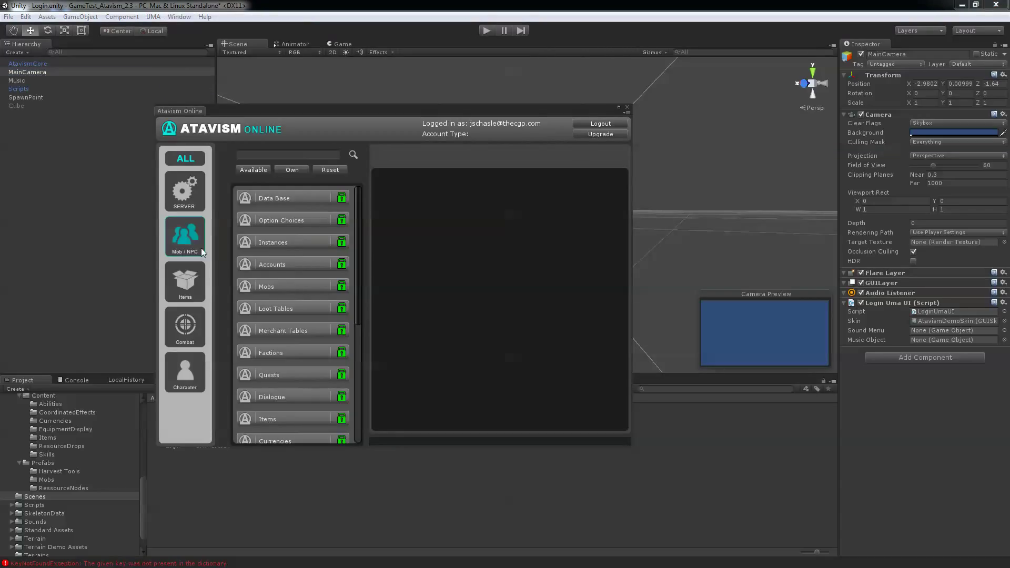
left_click(190, 278)
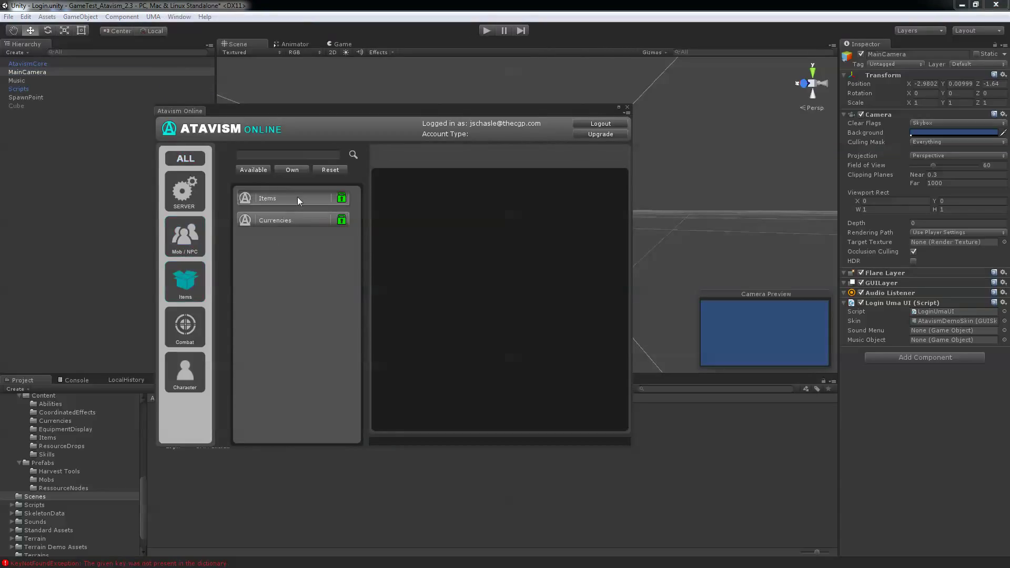
left_click(298, 199)
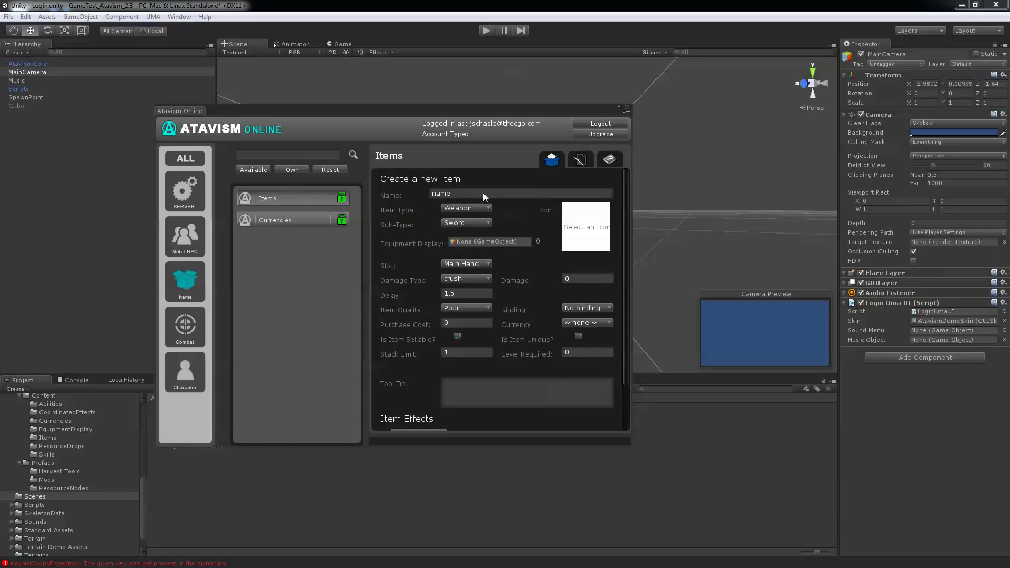
- Name the new item Logs and set its item type to Material
key("BackSpace")
key("BackSpace")
key("BackSpace")
key("BackSpace")
type("Logs")
left_click(488, 209)
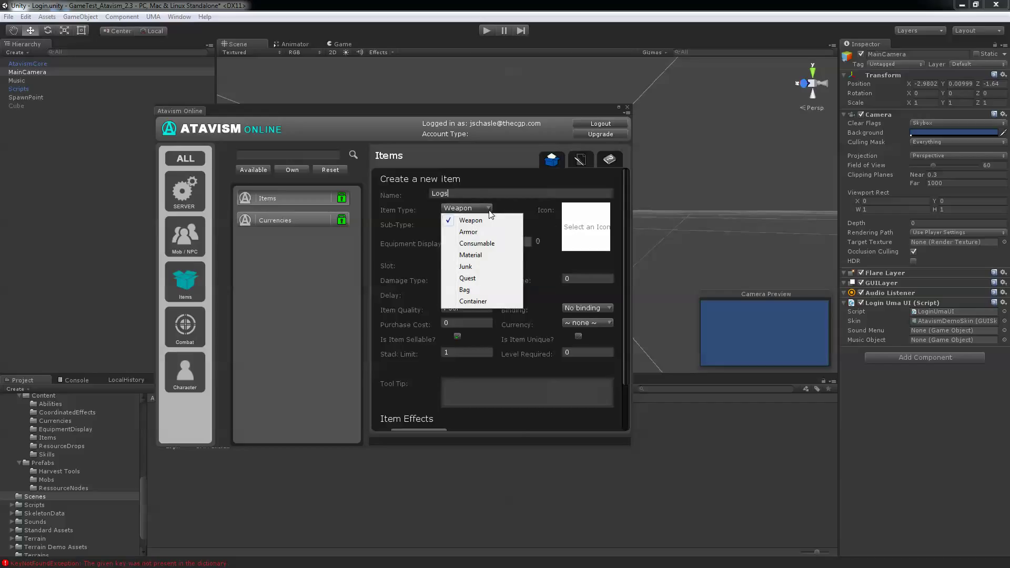
left_click(482, 256)
- Search the textures for "woo" and assign item_woodLog4 as the Logs item's icon
left_click(592, 228)
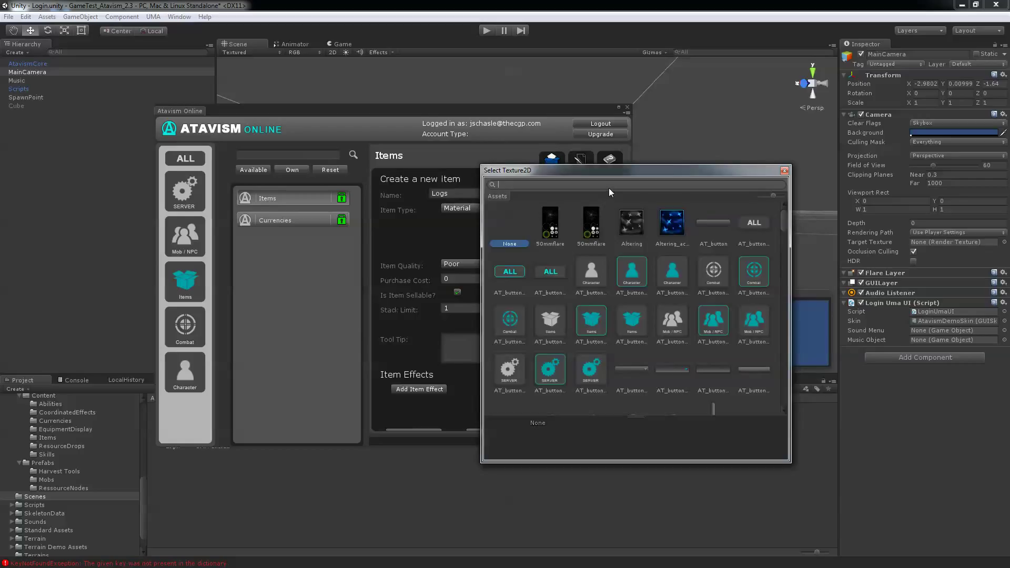
type("woo")
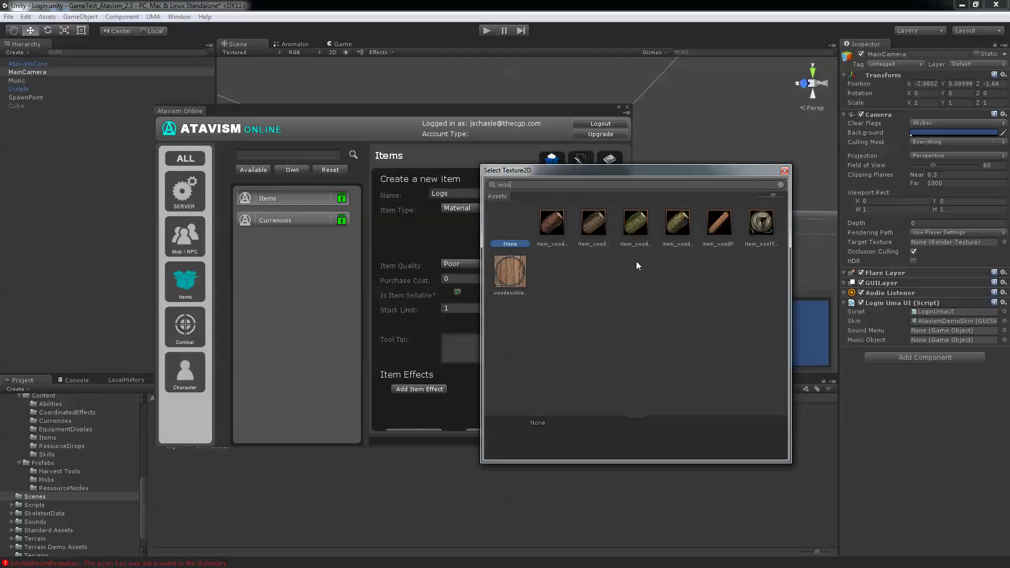
double_click(678, 222)
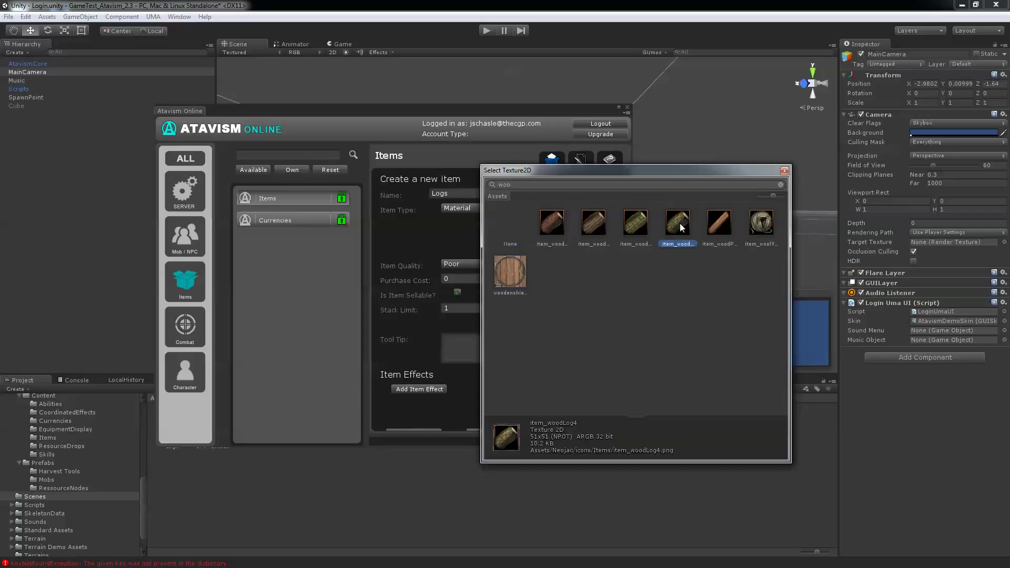
- Save the Logs item data and close the Atavism Online editor
scroll(514, 222, "down", 1)
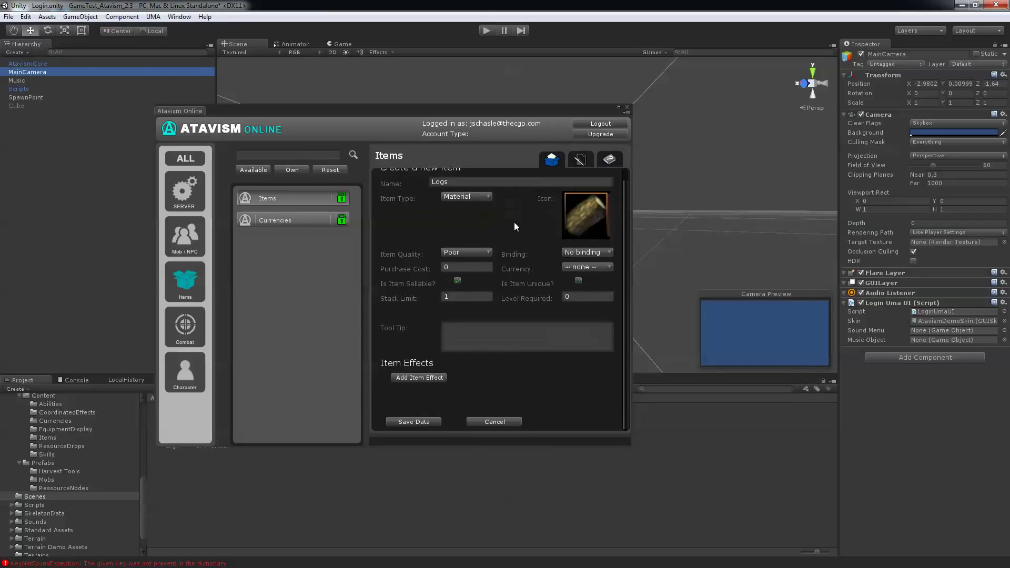
left_click(431, 421)
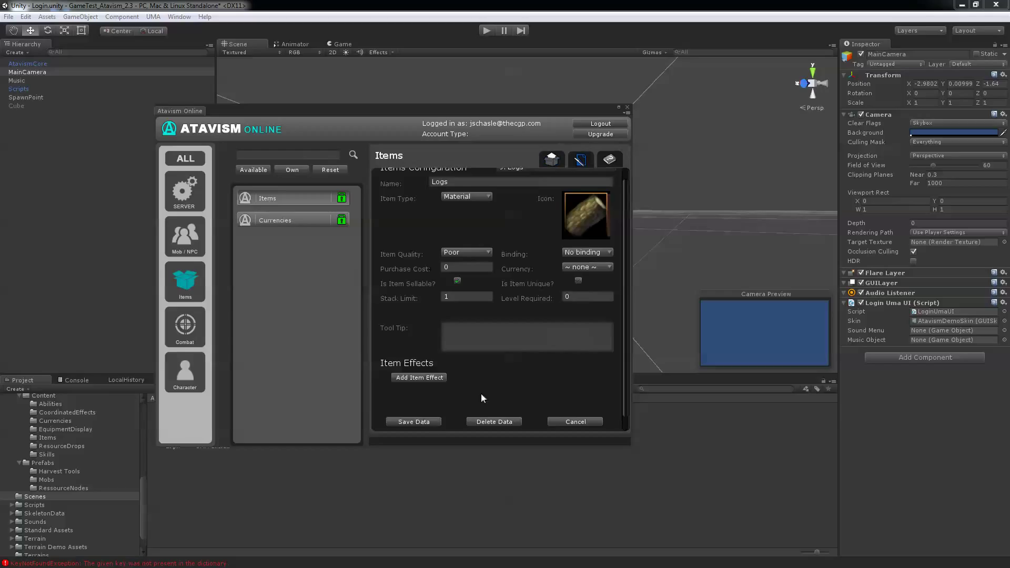
scroll(541, 357, "down", 1)
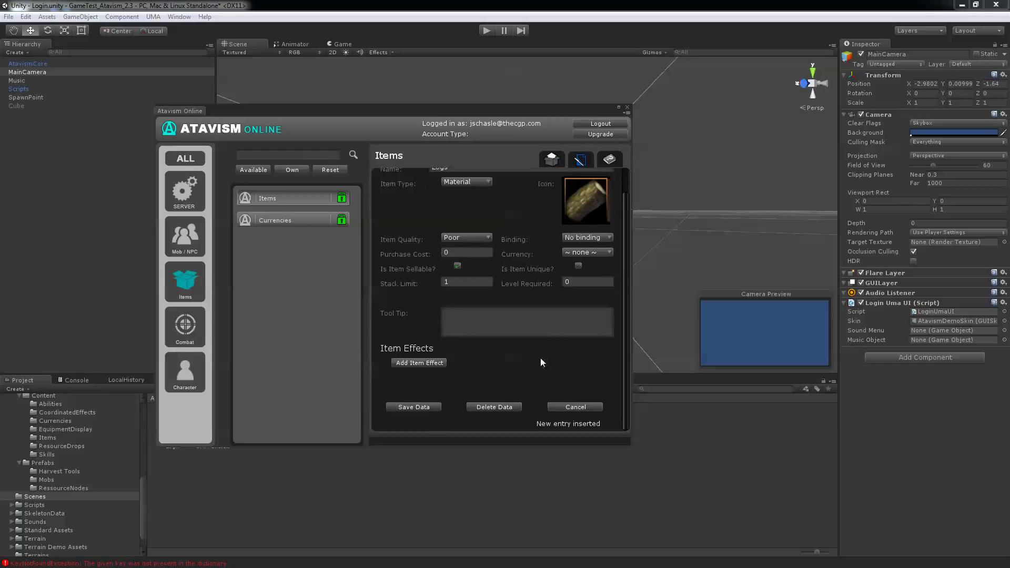
left_click(626, 107)
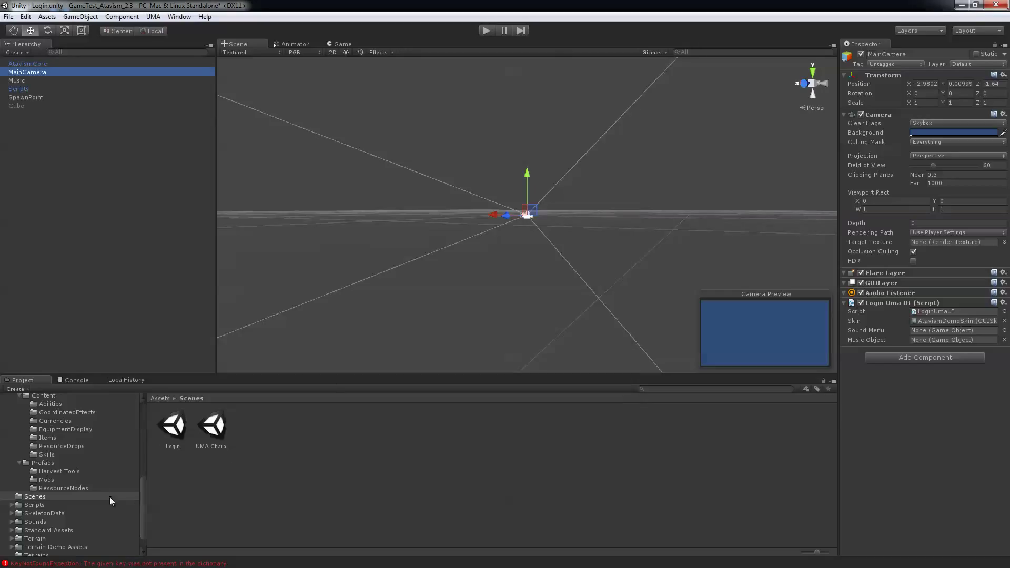
- Duplicate the ExampleResouceDrop prefab in the ResourceDrops folder and rename the copy LogsforTree
scroll(65, 436, "up", 3)
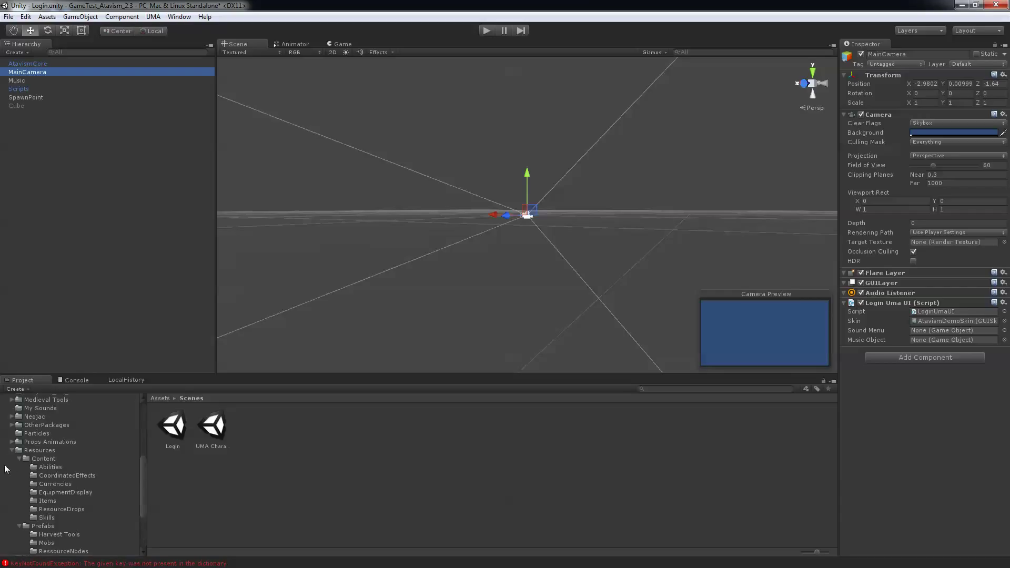
left_click(45, 510)
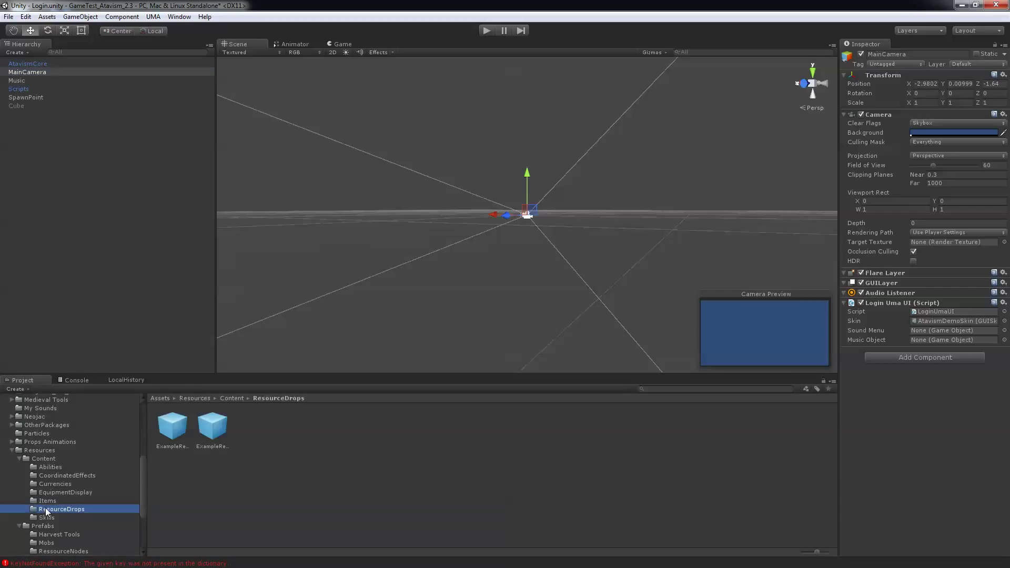
left_click(173, 427)
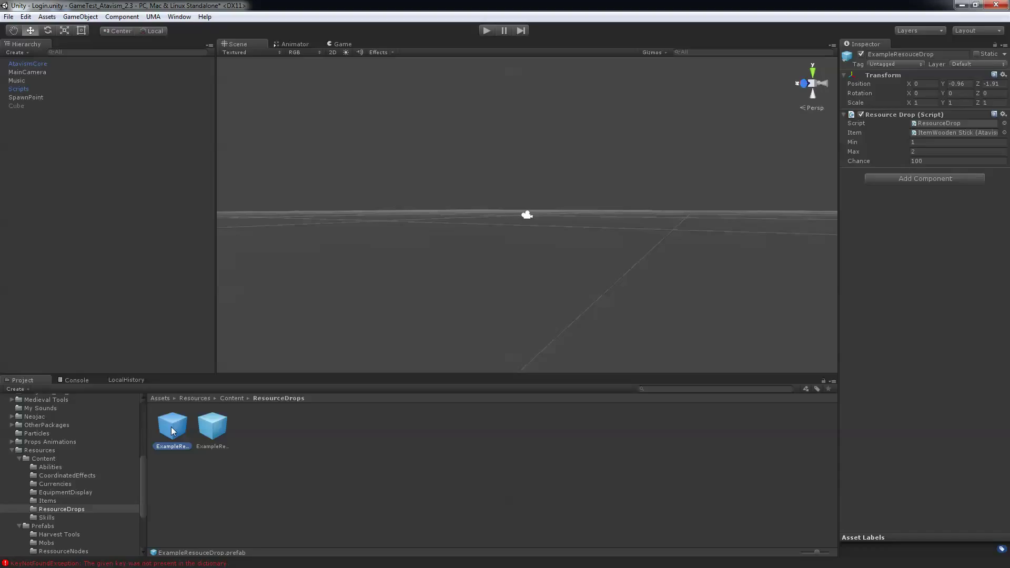
key("ctrl+d")
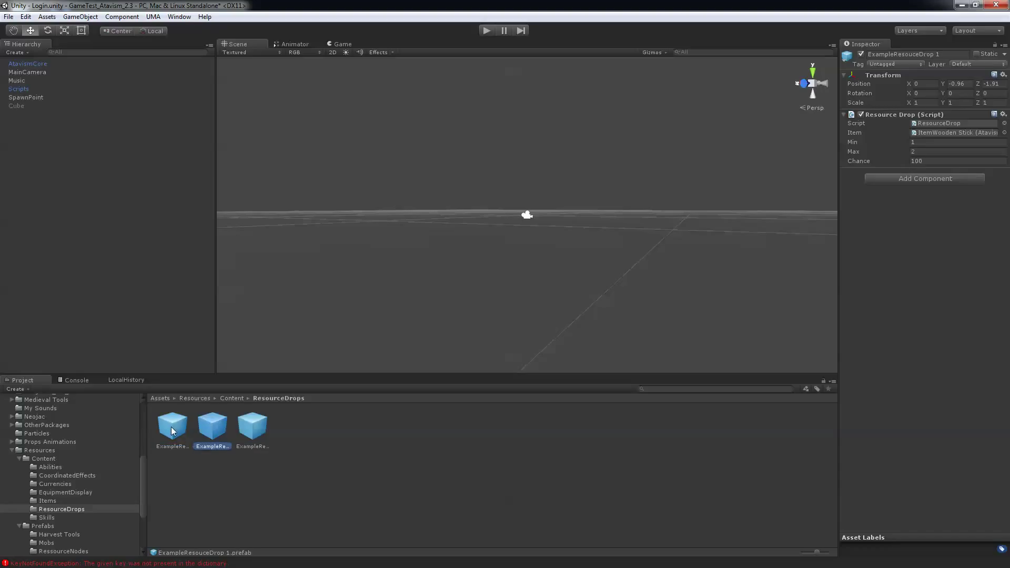
left_click(218, 448)
key("Return")
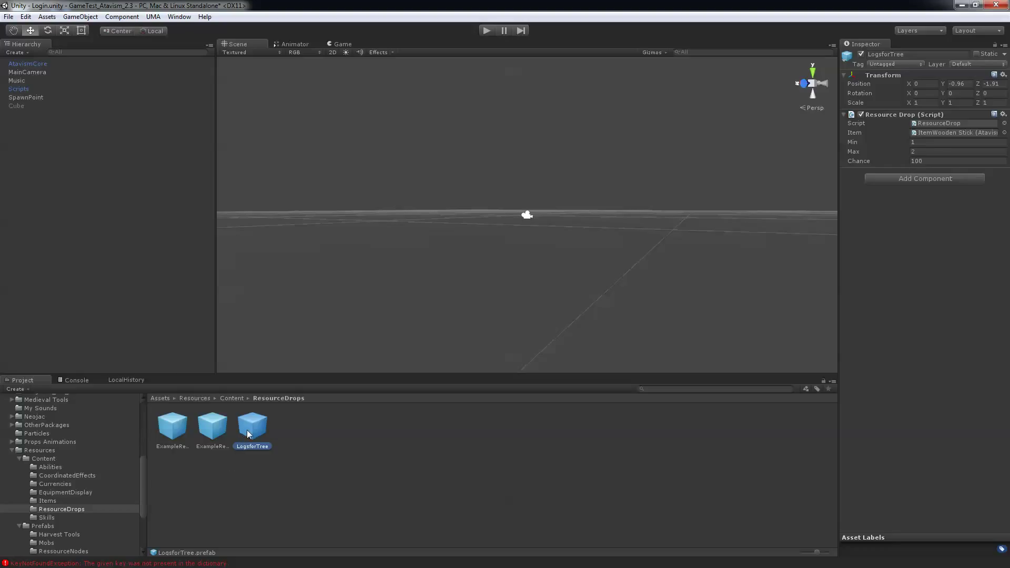
- Set the LogsforTree drop's Min to 3 and Max to 5, with the ItemLogs prefab as its item
left_click(933, 142)
type("3")
left_click(905, 151)
left_click(48, 500)
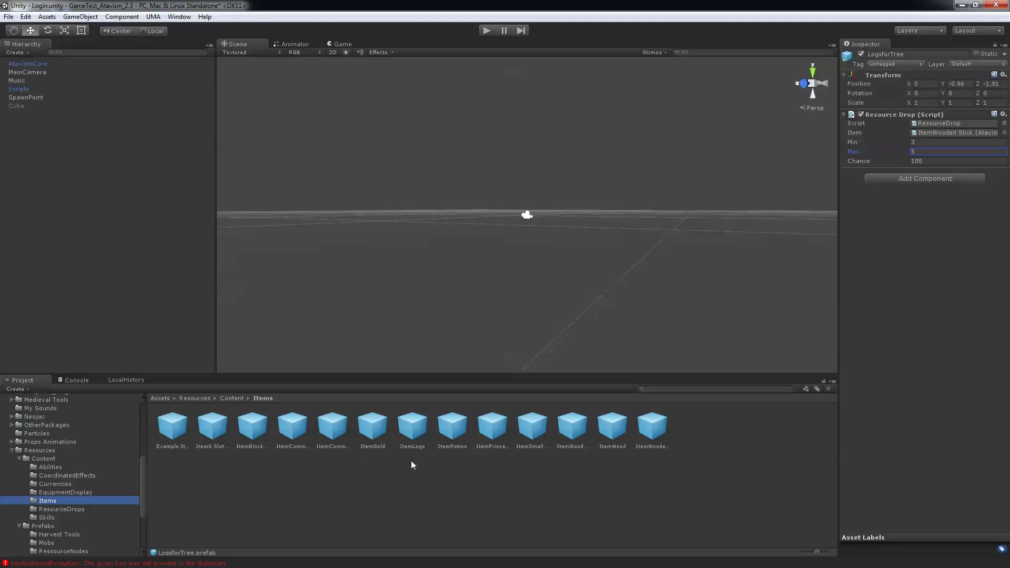
left_click_drag(417, 434, 926, 131)
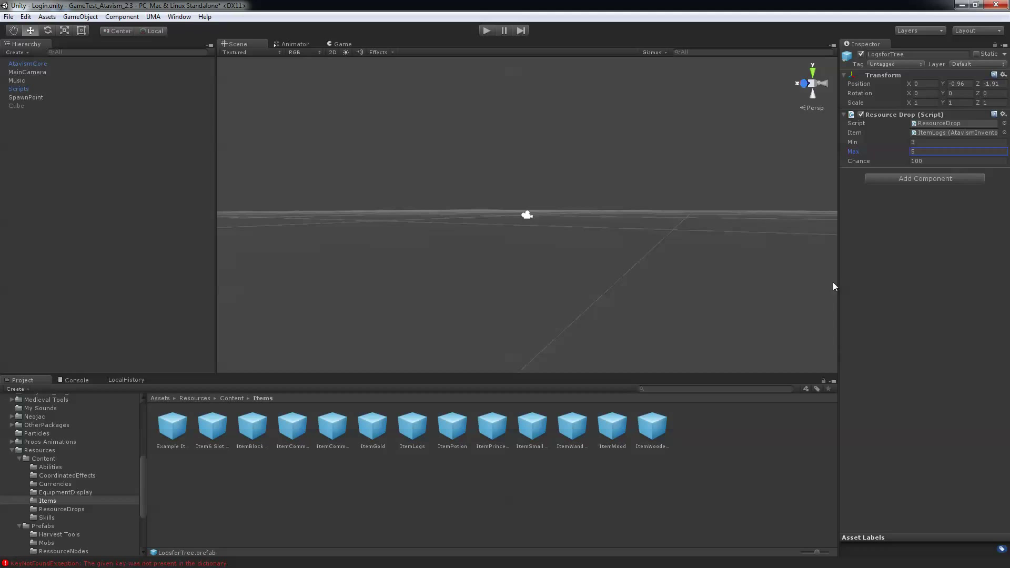
- Search all project assets for "tree" and place the ThinTree model in the scene
scroll(103, 419, "up", 6)
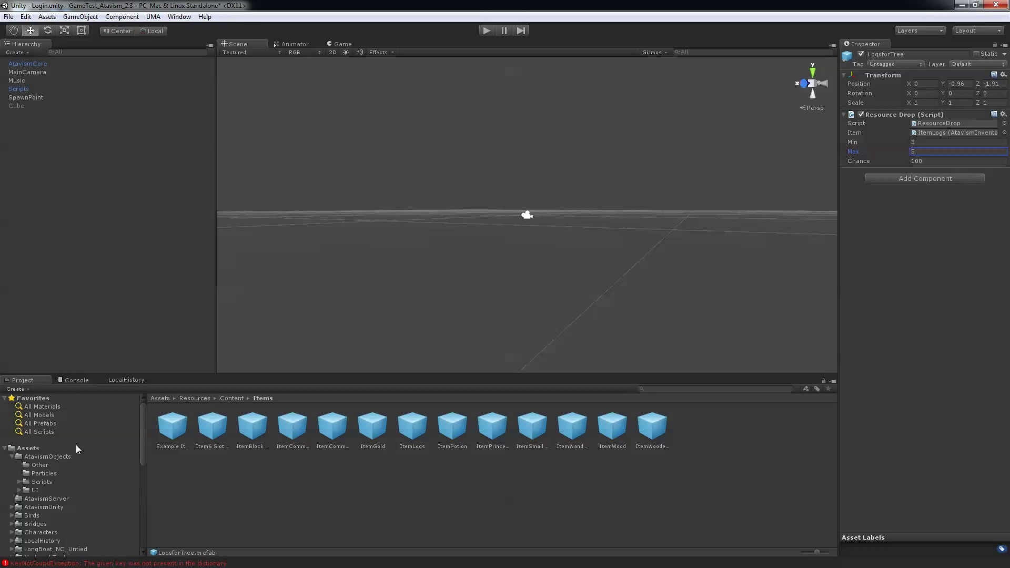
left_click(46, 446)
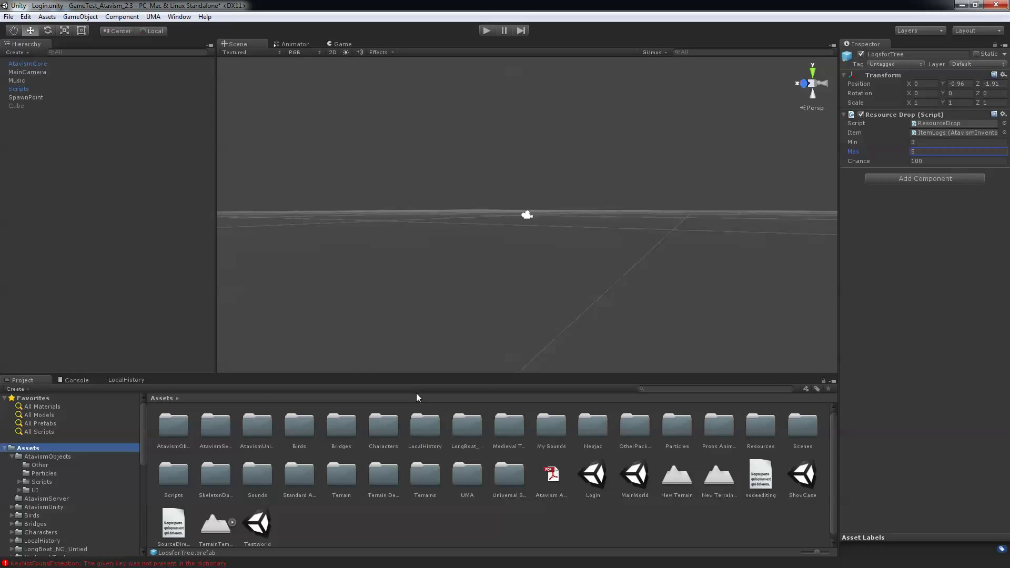
left_click(694, 387)
type("tree")
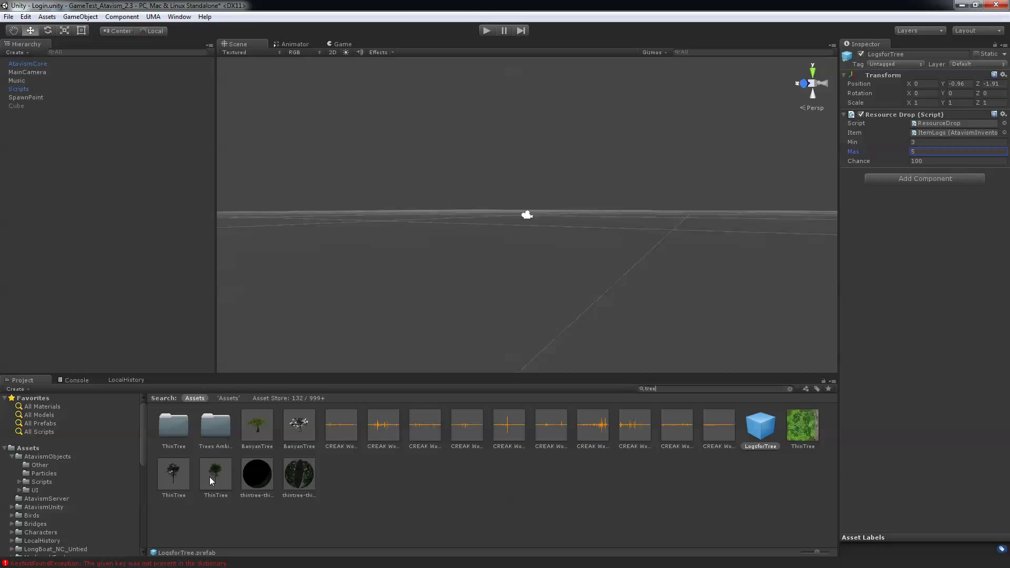
left_click_drag(209, 477, 497, 266)
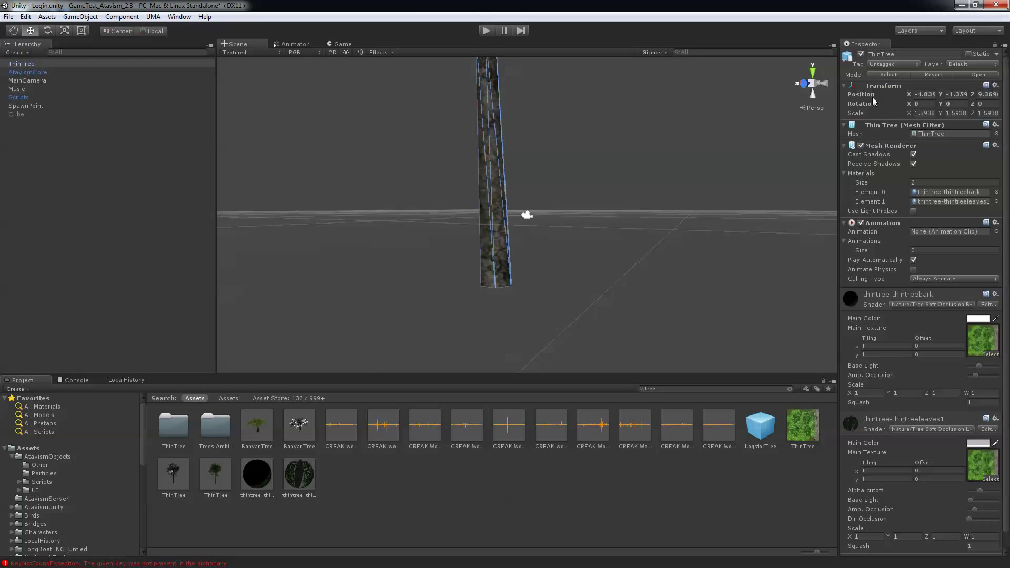
- Set the ThinTree object's position to 0, 0, 0
left_click(915, 93)
type("0")
key("Tab")
type("0")
key("Tab")
type("0")
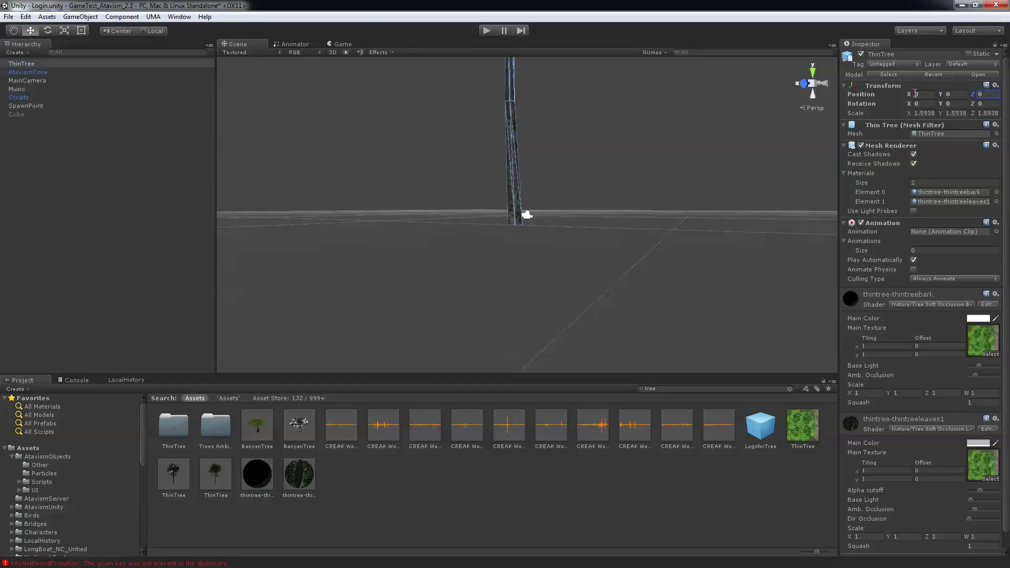
- Add a Resource Node script and a Mesh Collider component to the ThinTree object
scroll(913, 251, "down", 1)
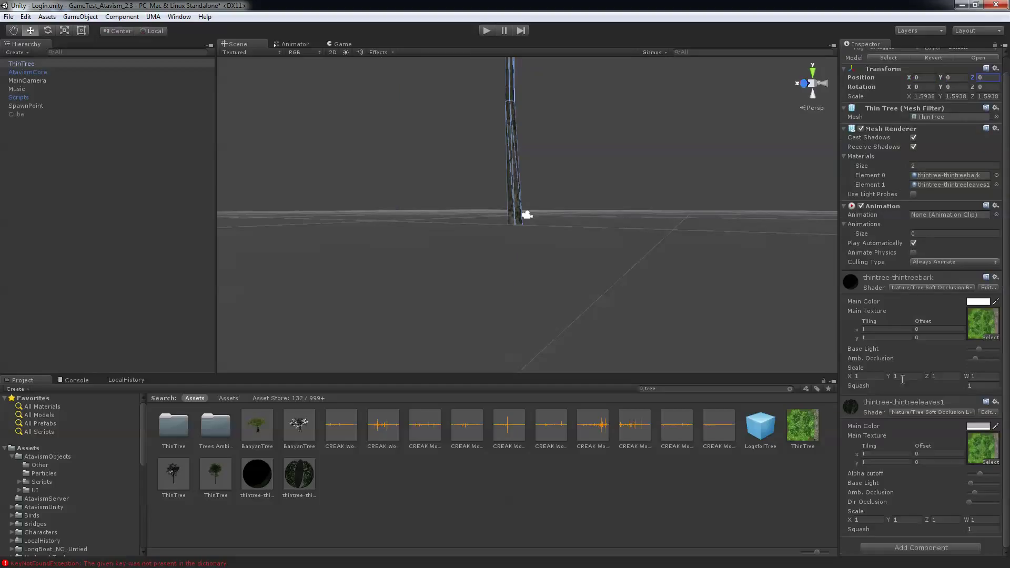
left_click(911, 548)
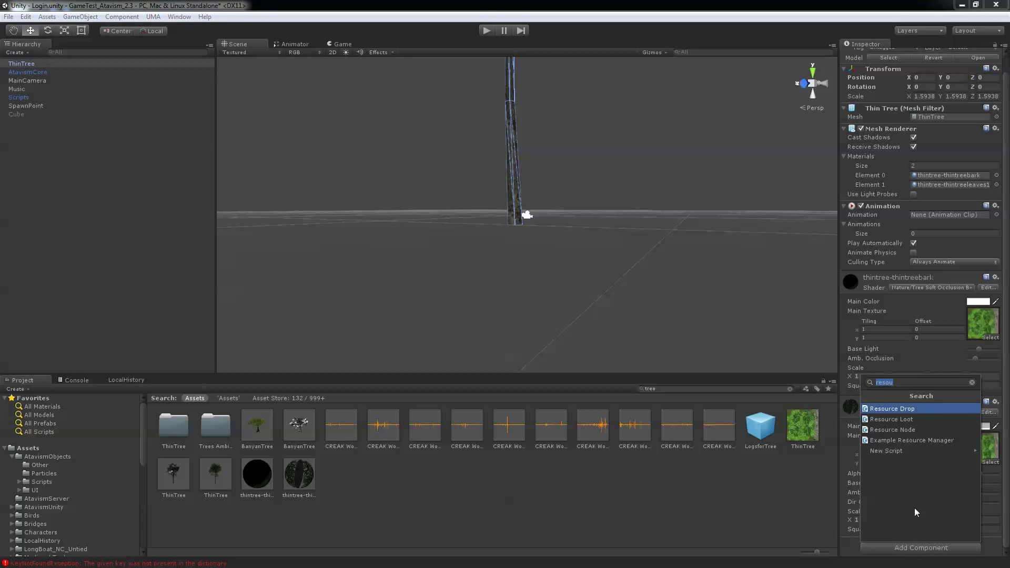
left_click(913, 430)
scroll(907, 494, "down", 5)
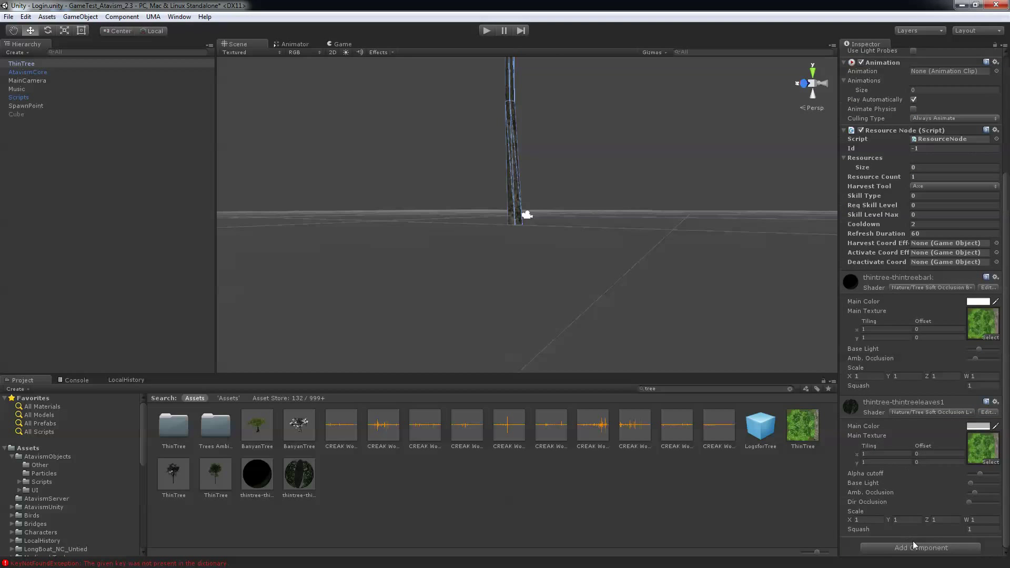
left_click(913, 542)
type("mesh")
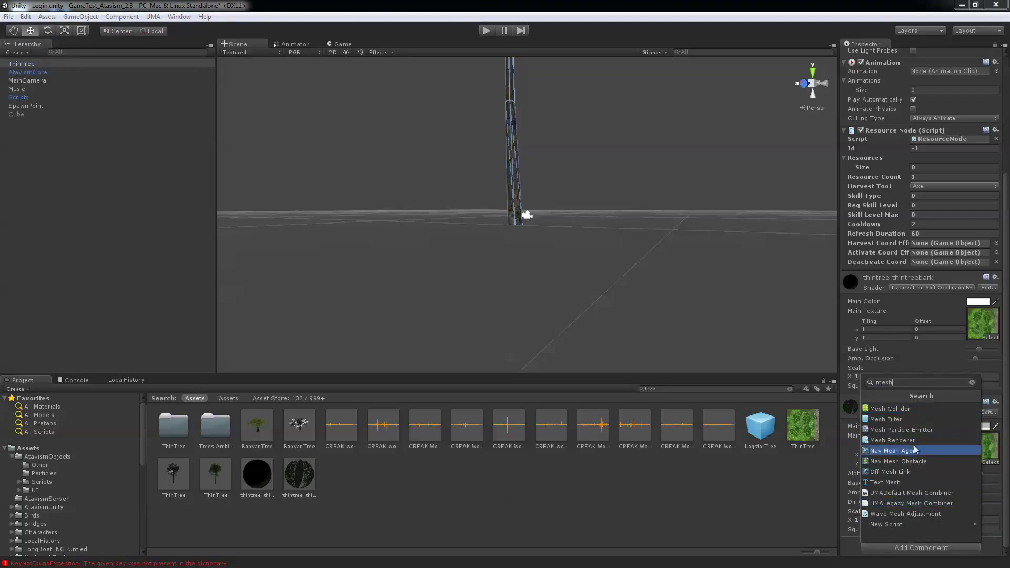
left_click(916, 408)
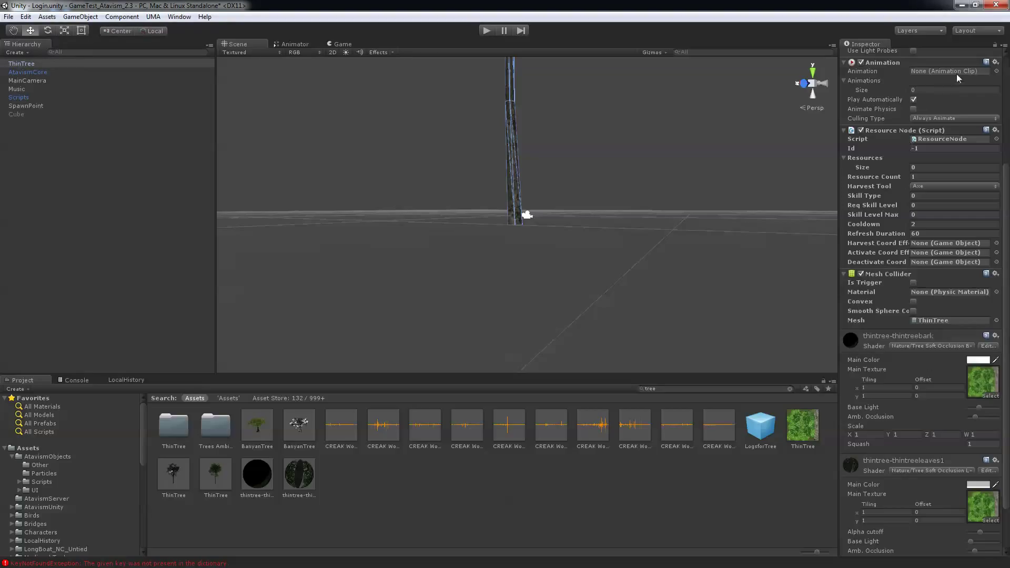
- Assign the ThinTree object to the targetable layer
scroll(955, 84, "up", 6)
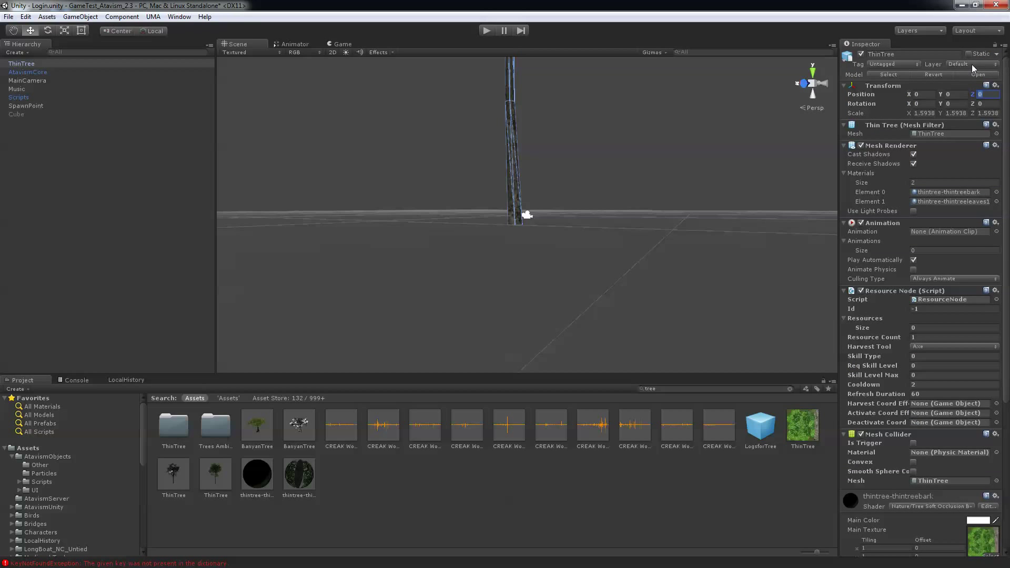
left_click(972, 65)
left_click(954, 133)
- Rename the ThinTree object in the scene as ResourceNodeThinTree
left_click(32, 63)
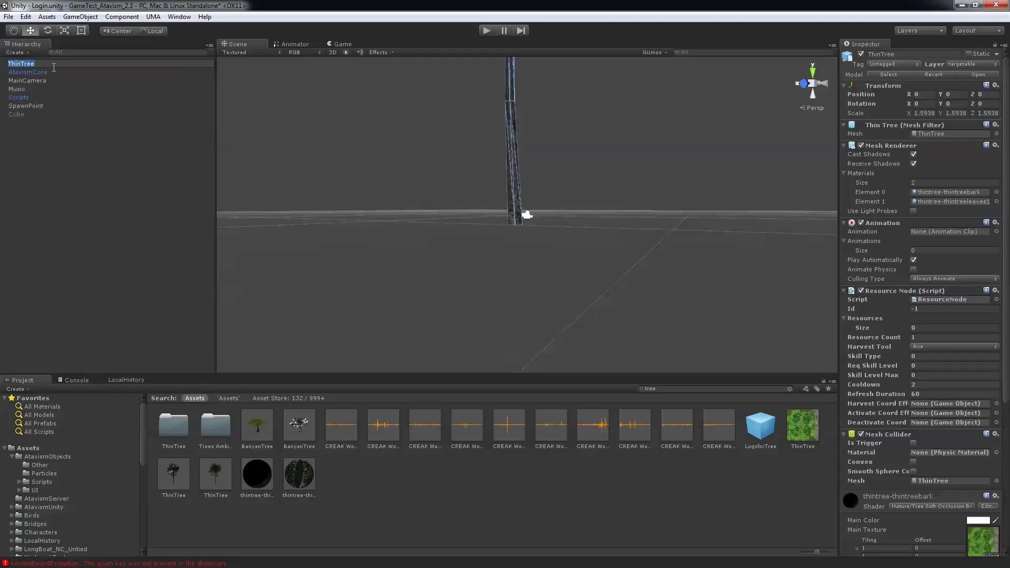
key("Home")
type("ResourceNode")
left_click(126, 141)
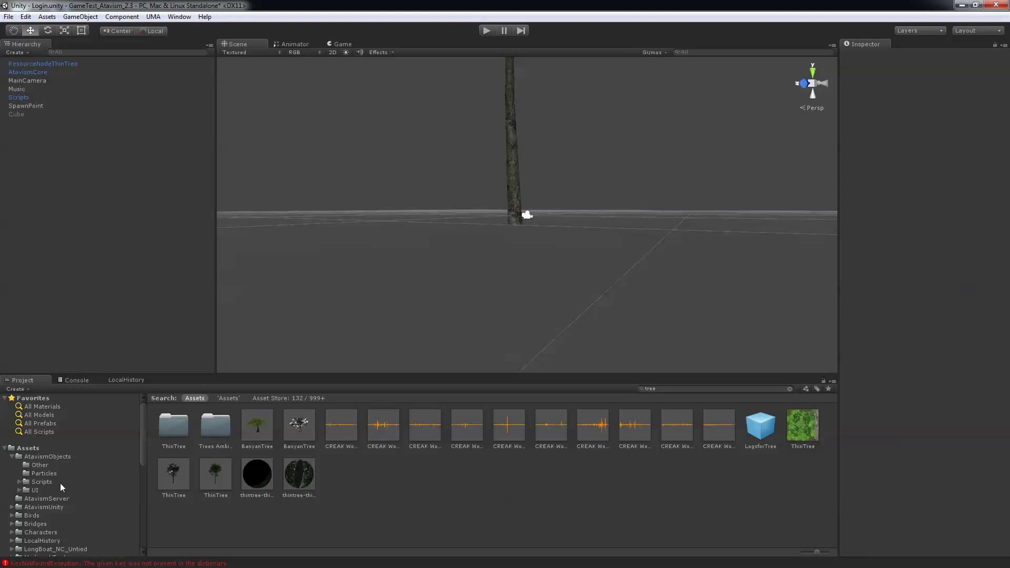
- Save ResourceNodeThinTree as a prefab in the RessourceNodes folder and delete the original from the scene
scroll(60, 500, "down", 5)
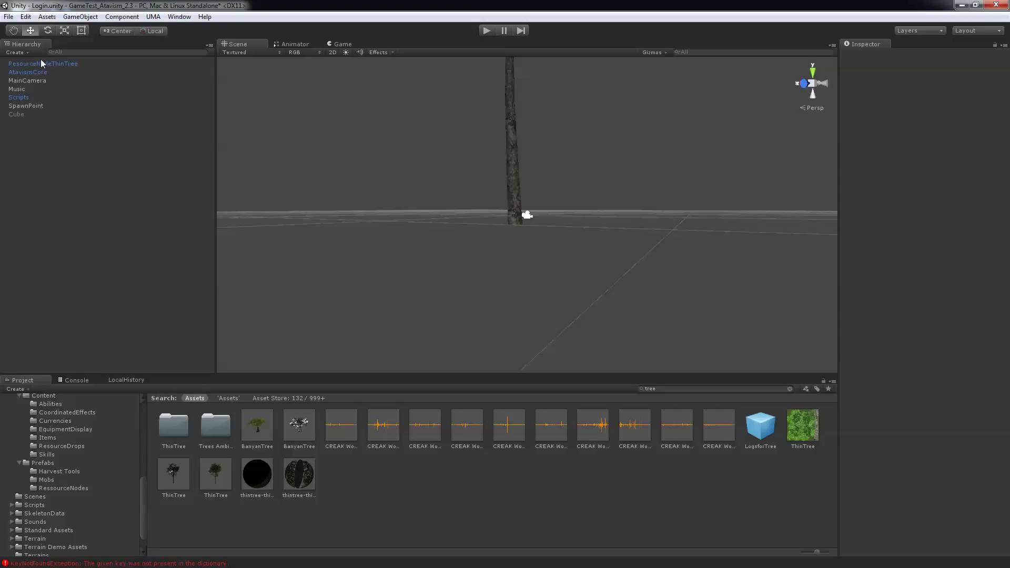
left_click_drag(40, 62, 62, 496)
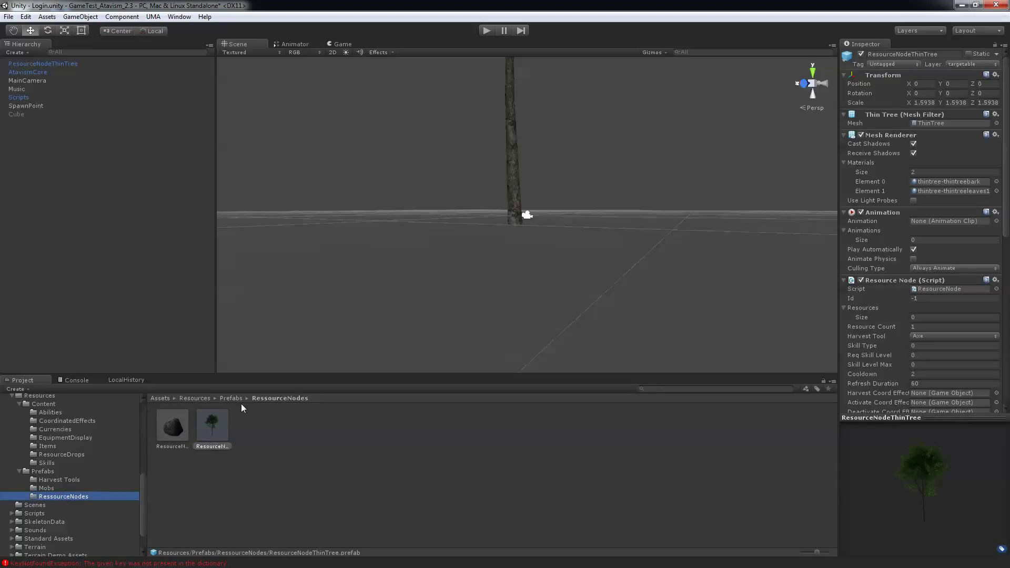
left_click(32, 63)
key("Delete")
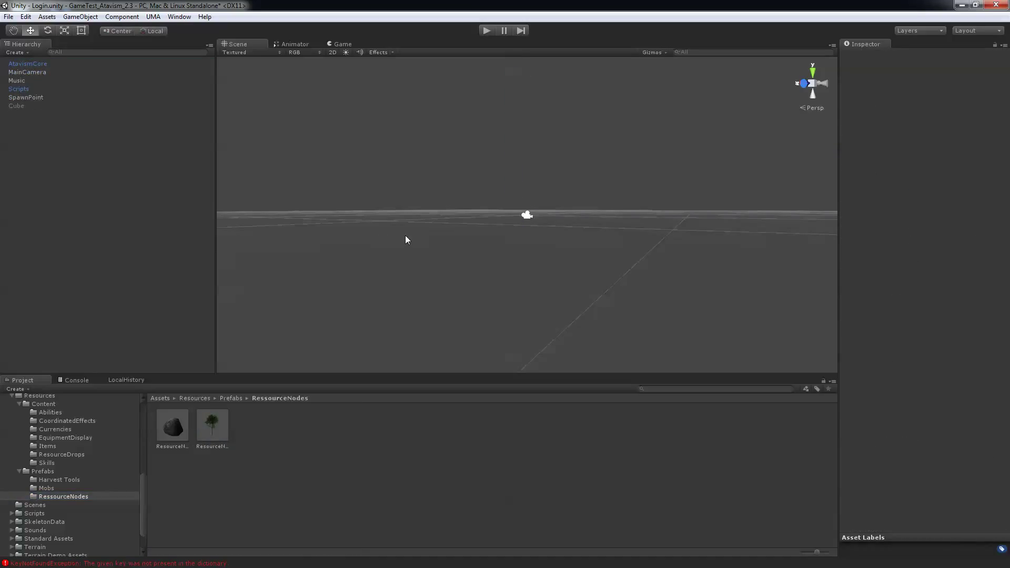
- Give the ResourceNodeThinTree prefab's Resources list a size of 1 and assign the LogsforTree drop as Element 0
scroll(68, 444, "up", 4)
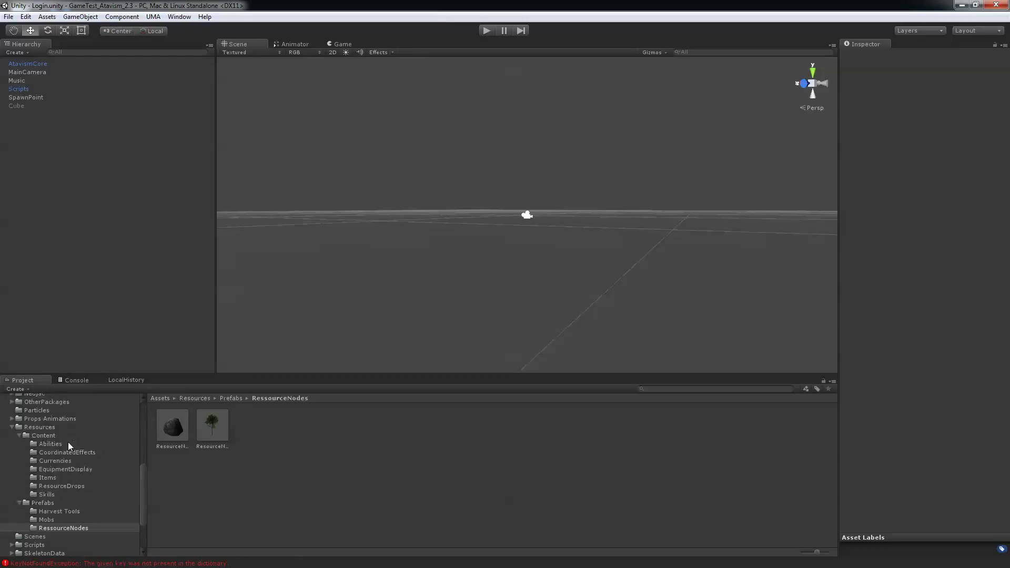
left_click(213, 427)
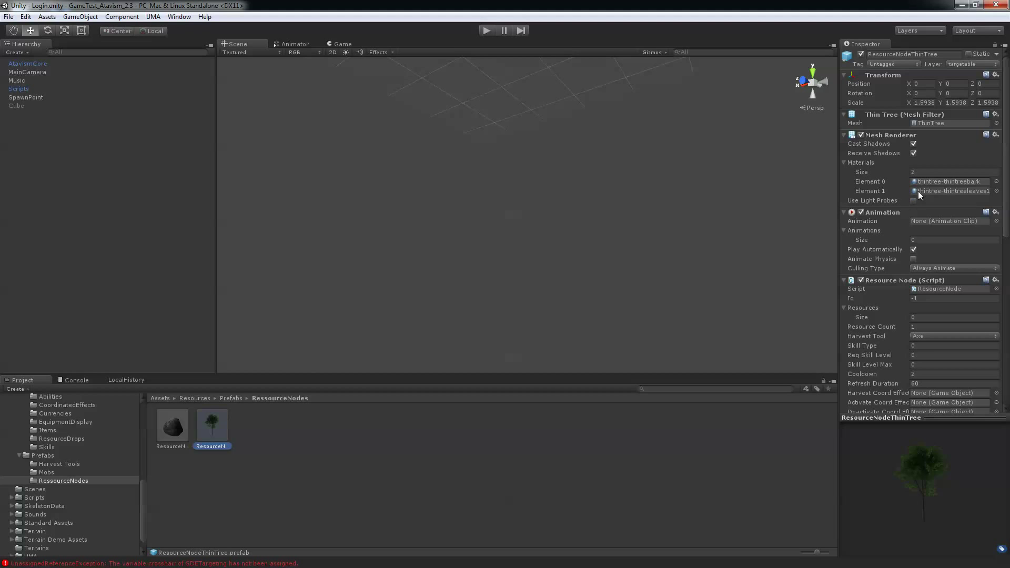
scroll(917, 191, "down", 5)
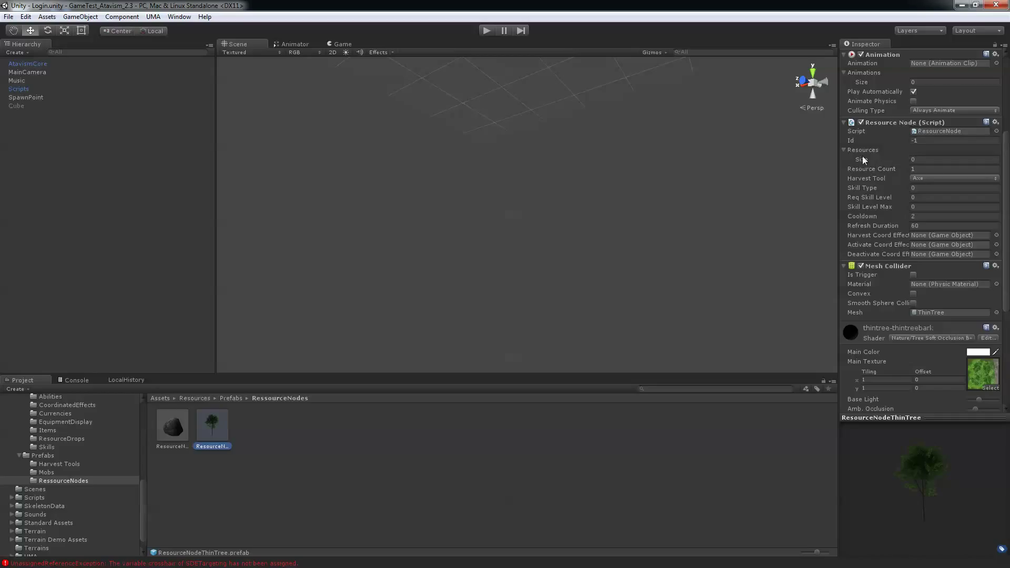
left_click(914, 159)
key("Return")
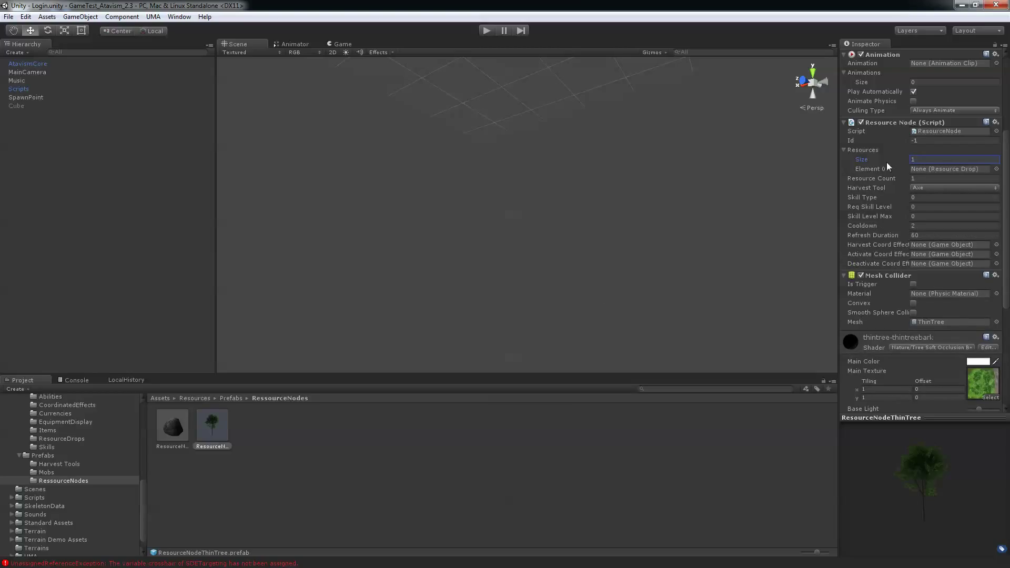
left_click(59, 438)
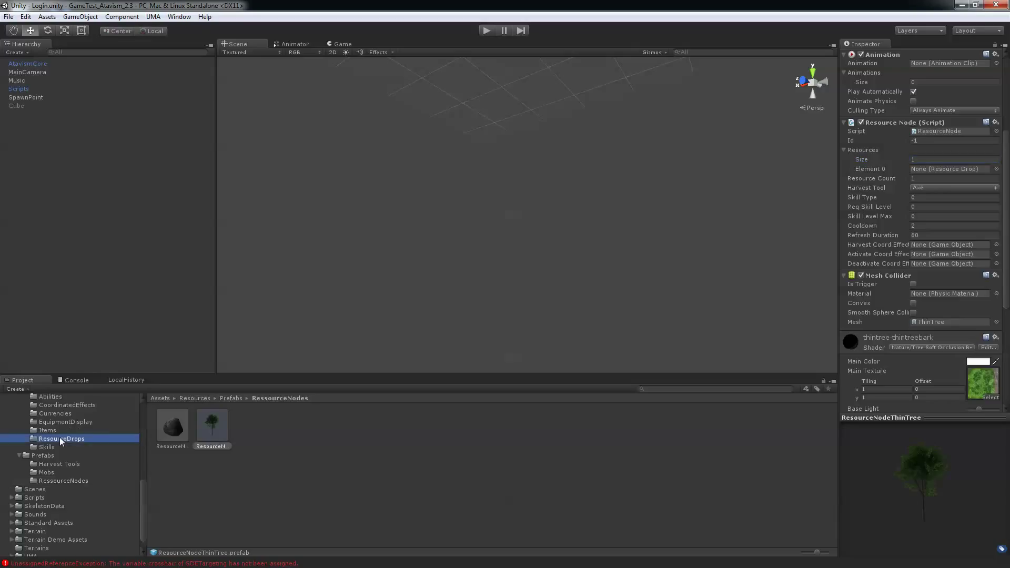
left_click_drag(253, 437, 928, 171)
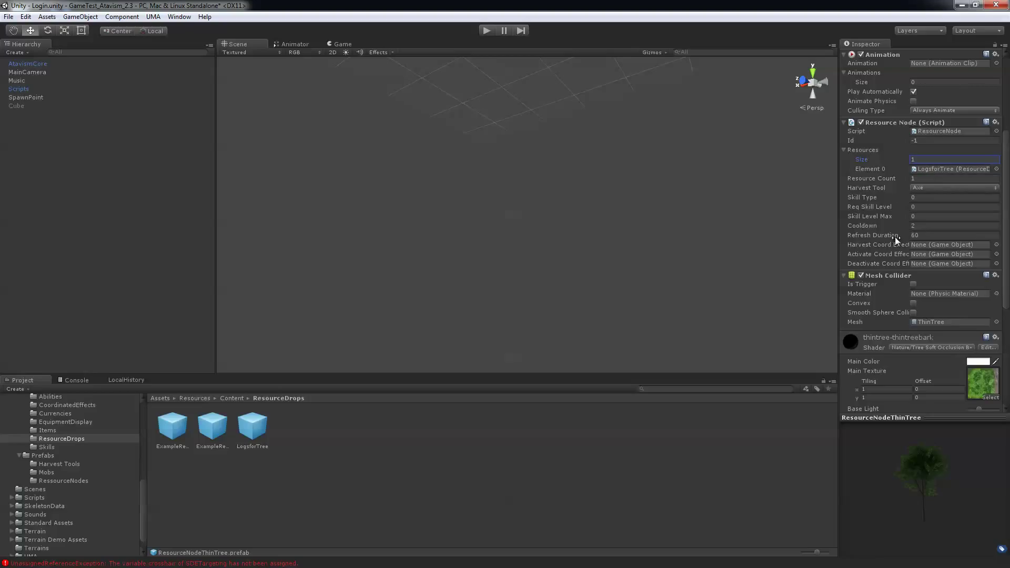
- Look up the Lumbering skill's ID in the Atavism Online skills configuration and set the prefab's Skill Type to 4
left_click(926, 199)
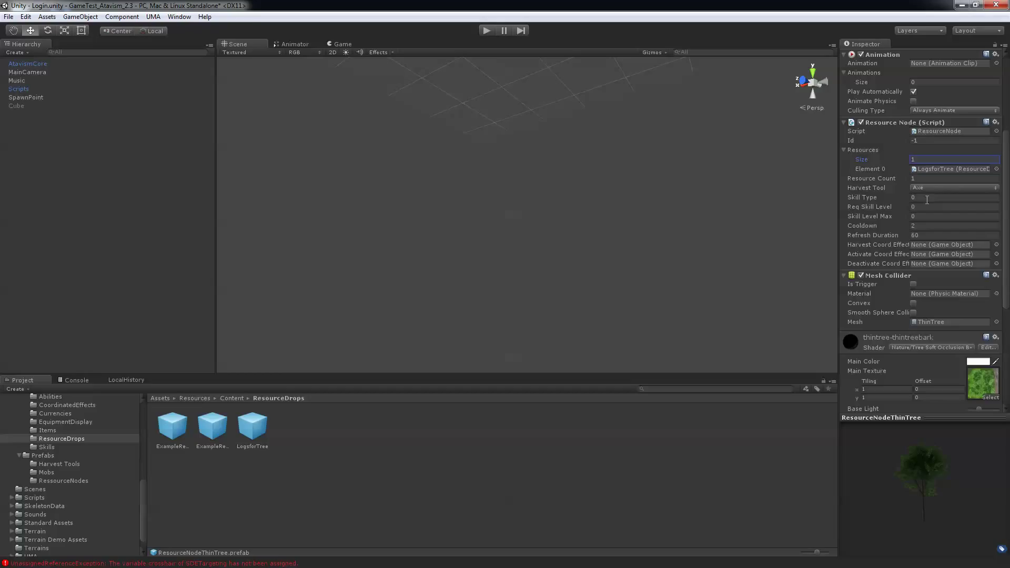
left_click(179, 17)
left_click(219, 85)
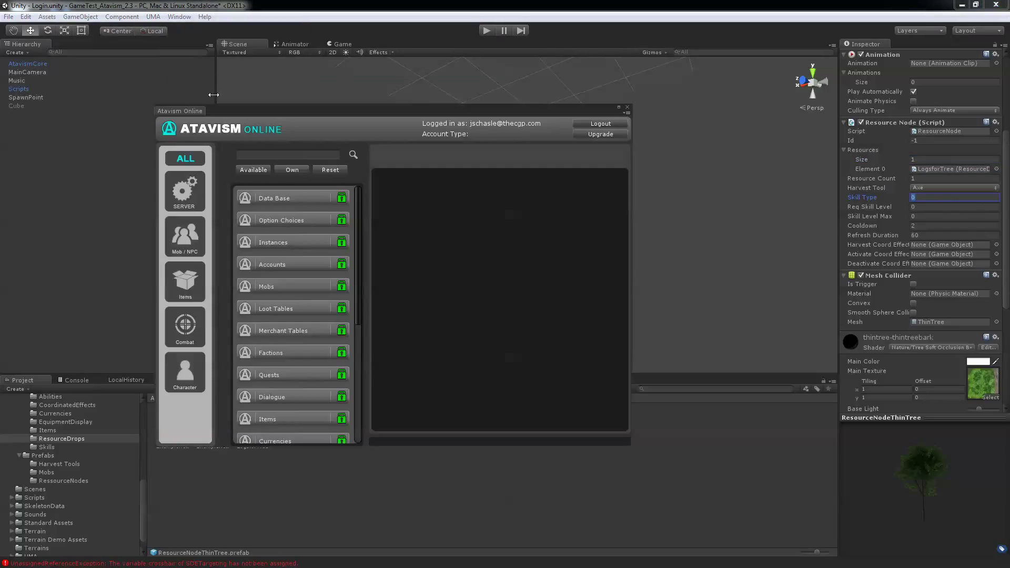
left_click(190, 317)
left_click(283, 198)
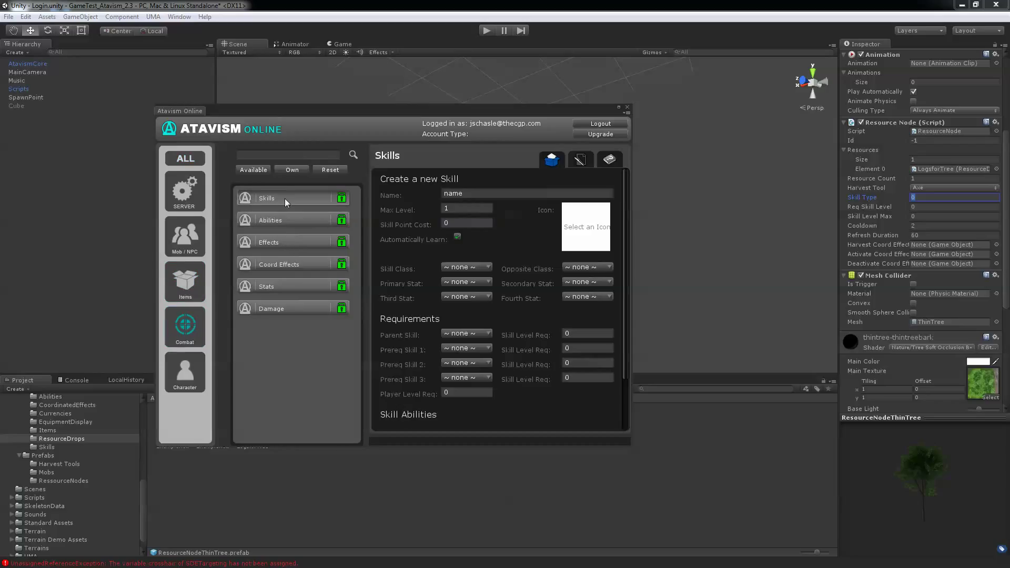
left_click(581, 161)
left_click(558, 180)
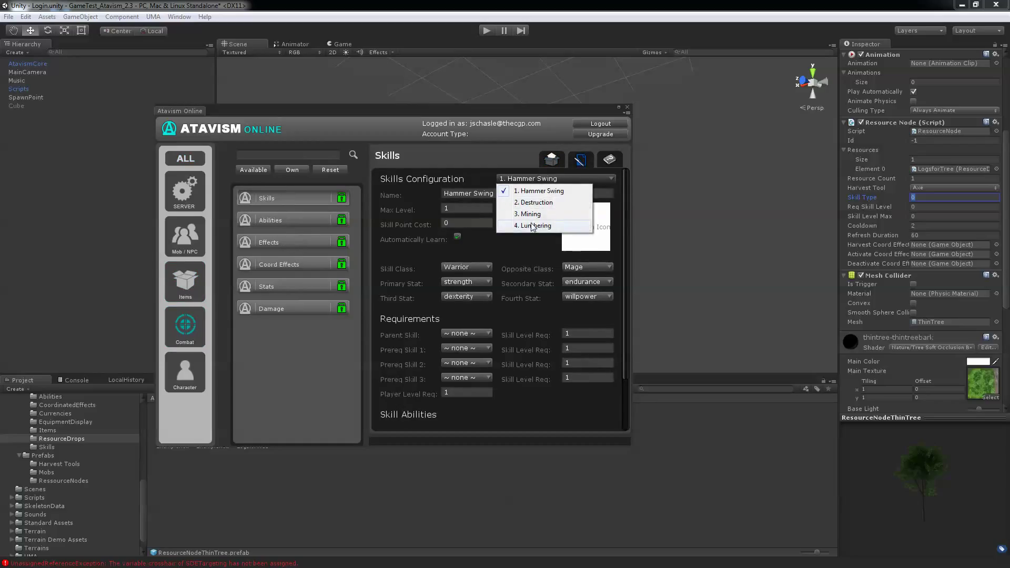
left_click(529, 223)
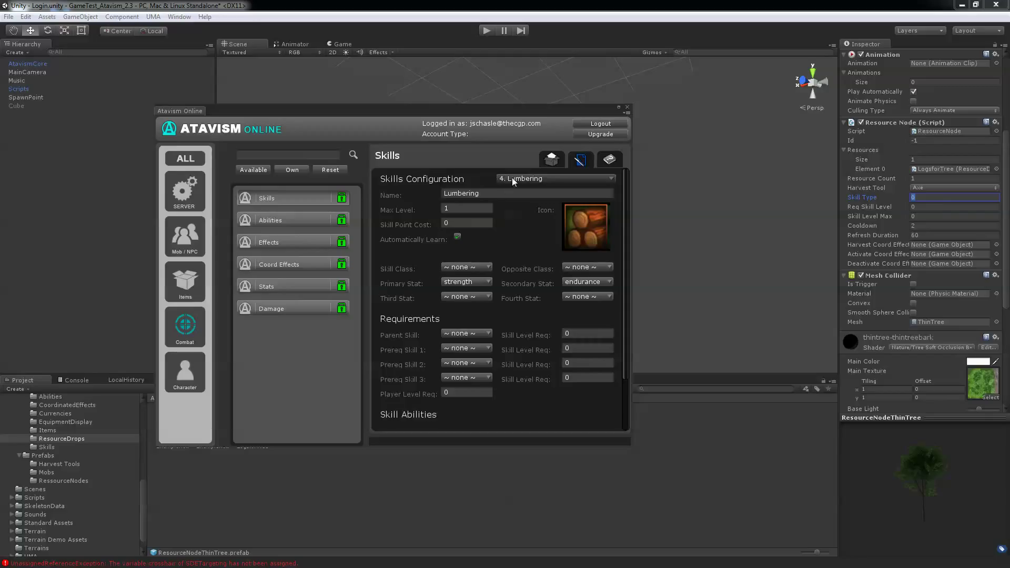
left_click(939, 198)
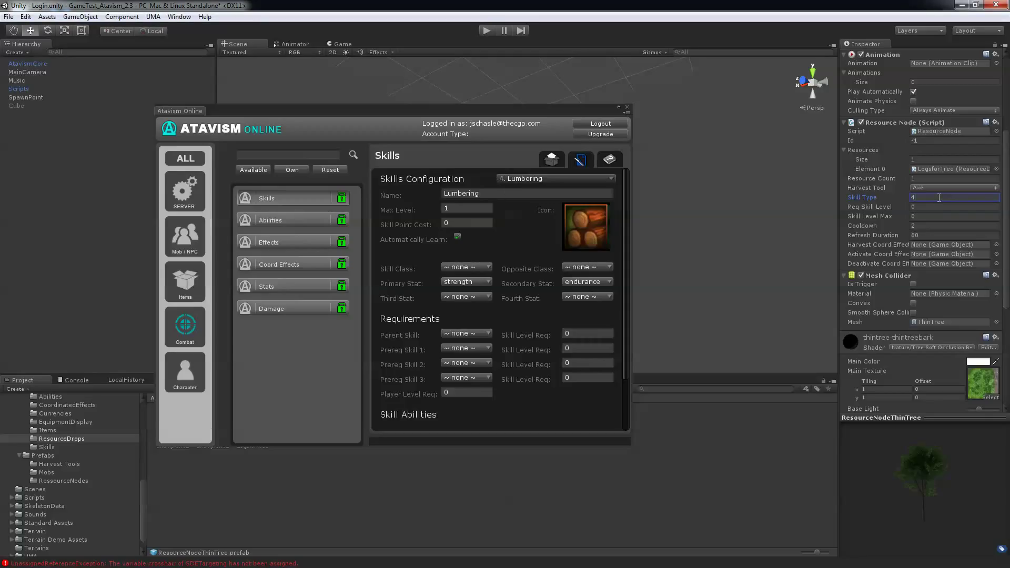
- Set the prefab's Skill Level Max to 10 and close the Atavism Online window
left_click(935, 209)
left_click(933, 217)
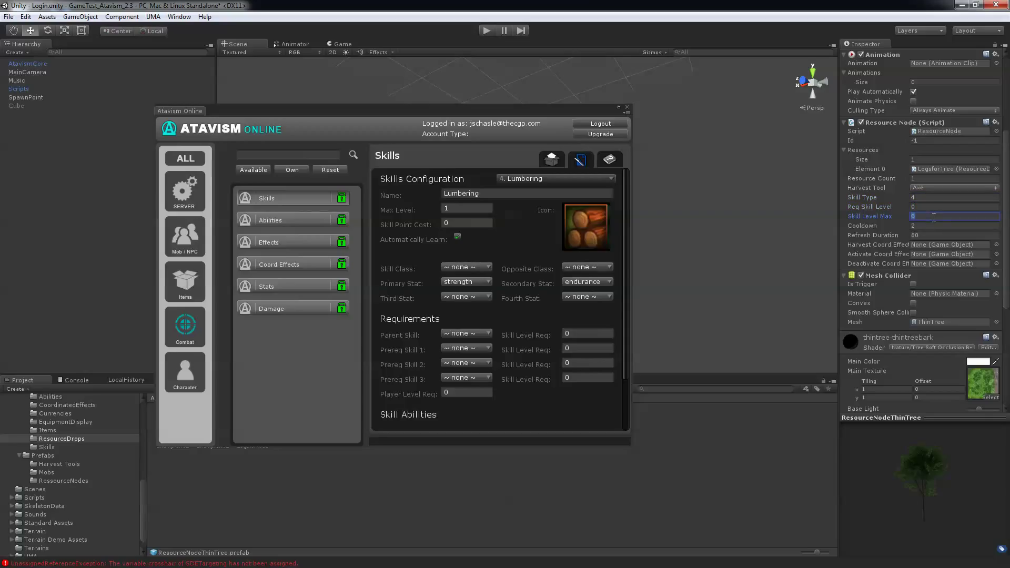
type("10")
left_click(628, 106)
left_click(724, 446)
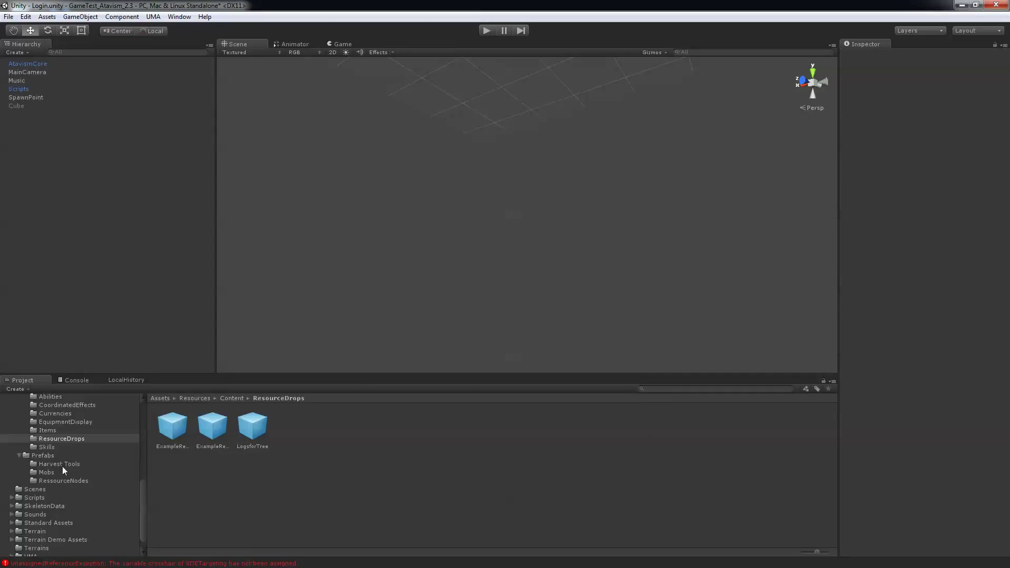
- Open the MainWorld scene from the Assets folder, saving the changes to the Login scene
scroll(62, 466, "up", 10)
left_click(62, 442)
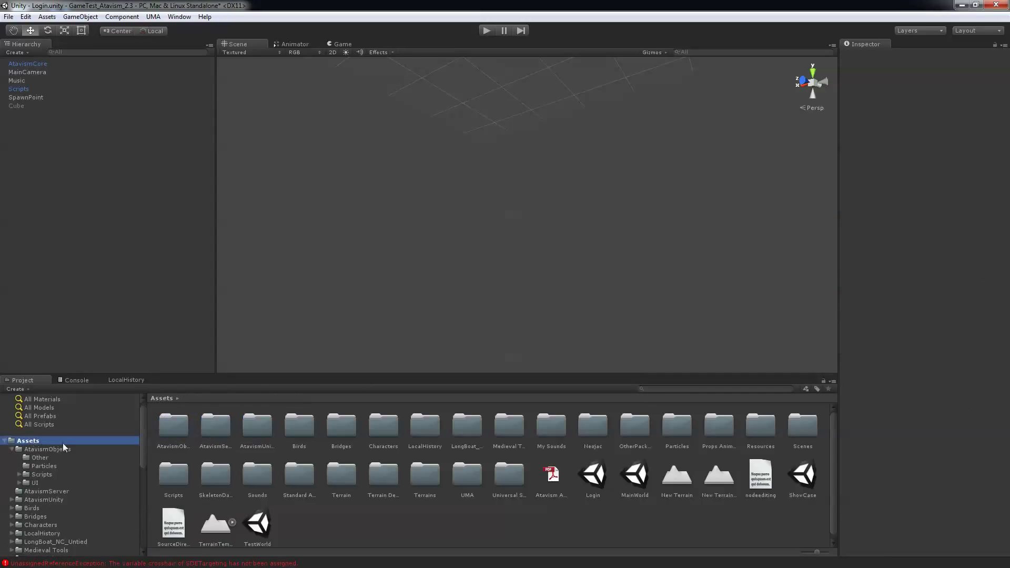
double_click(631, 479)
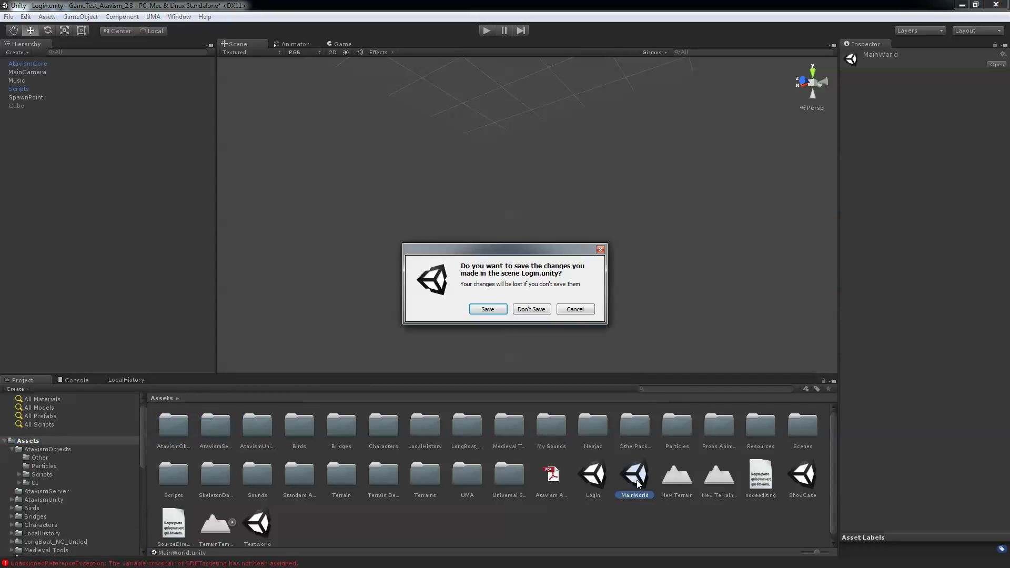
left_click(488, 310)
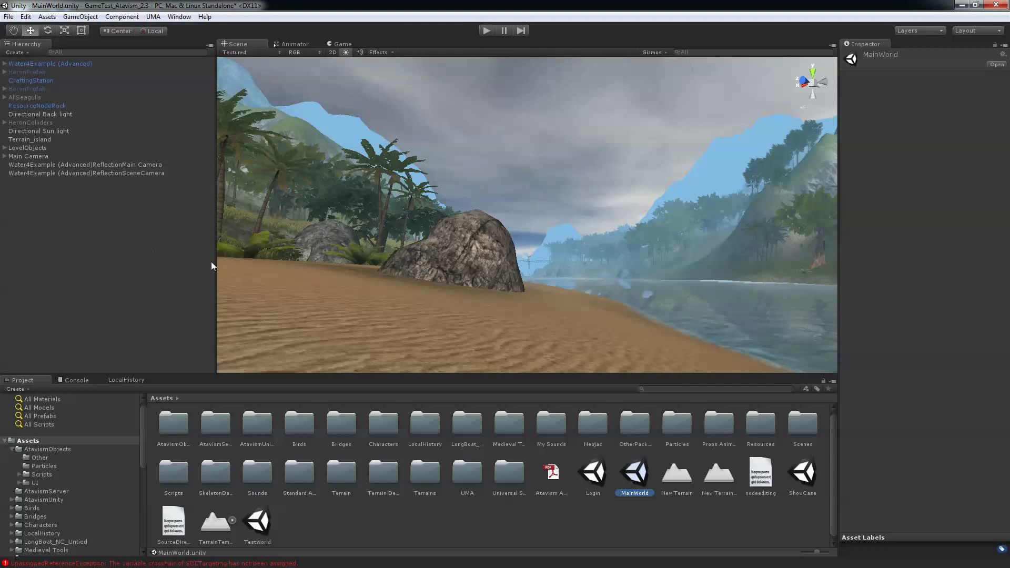
- Place three instances of the ResourceNodeThinTree prefab on the sand near the large rock
mouse_move(435, 293)
right_mouse_down()
mouse_move(188, 314)
mouse_move(378, 315)
mouse_move(447, 305)
right_mouse_up()
scroll(48, 491, "down", 5)
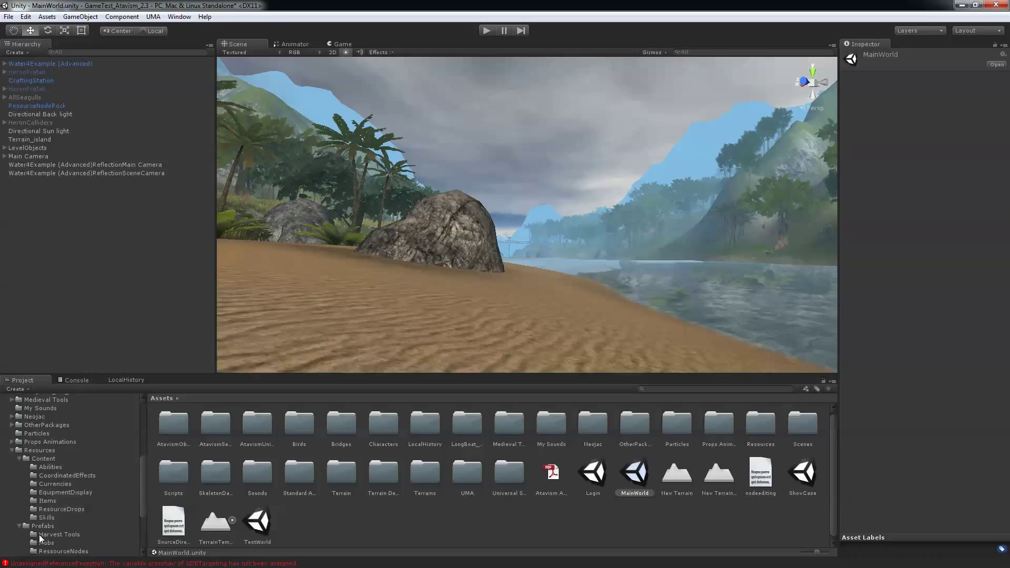
scroll(41, 533, "down", 2)
left_click(55, 519)
left_click(213, 428)
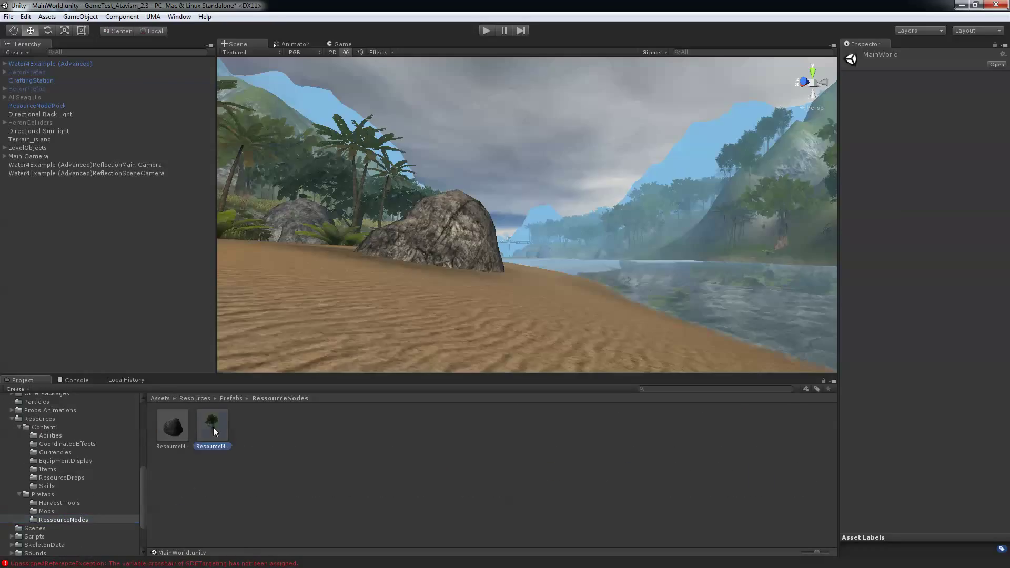
left_click_drag(213, 427, 296, 264)
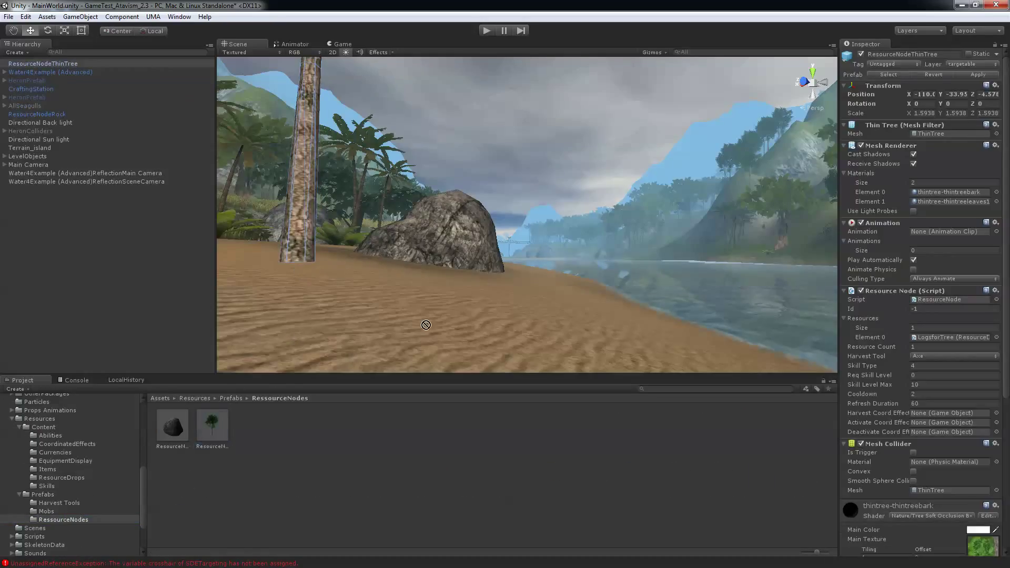
left_click_drag(426, 325, 426, 290)
left_click_drag(206, 426, 536, 312)
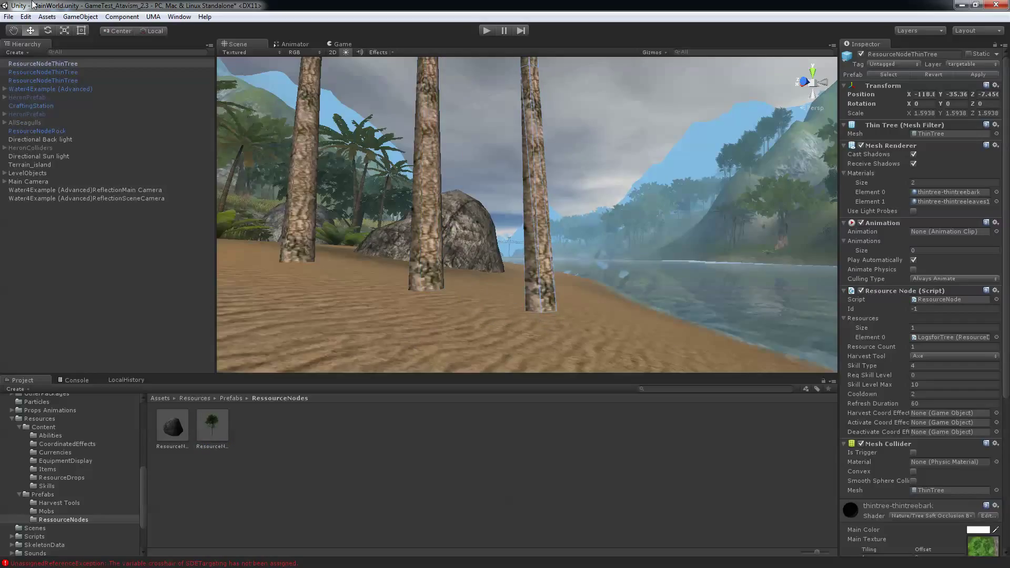
- Save the scene's resource nodes through Atavism Online and review the saved nodes in the resource configuration
left_click(179, 17)
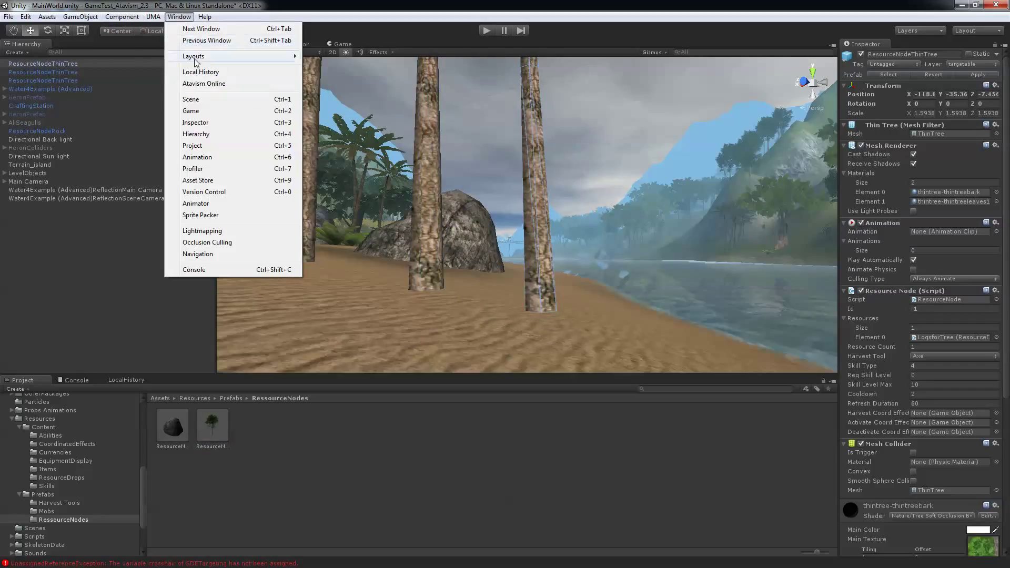
left_click(204, 83)
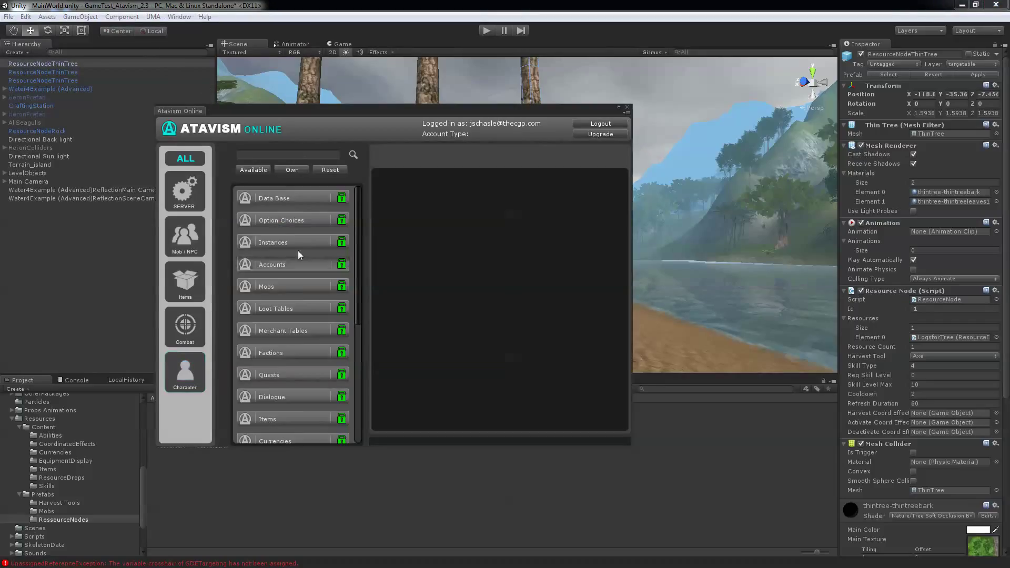
scroll(308, 247, "down", 3)
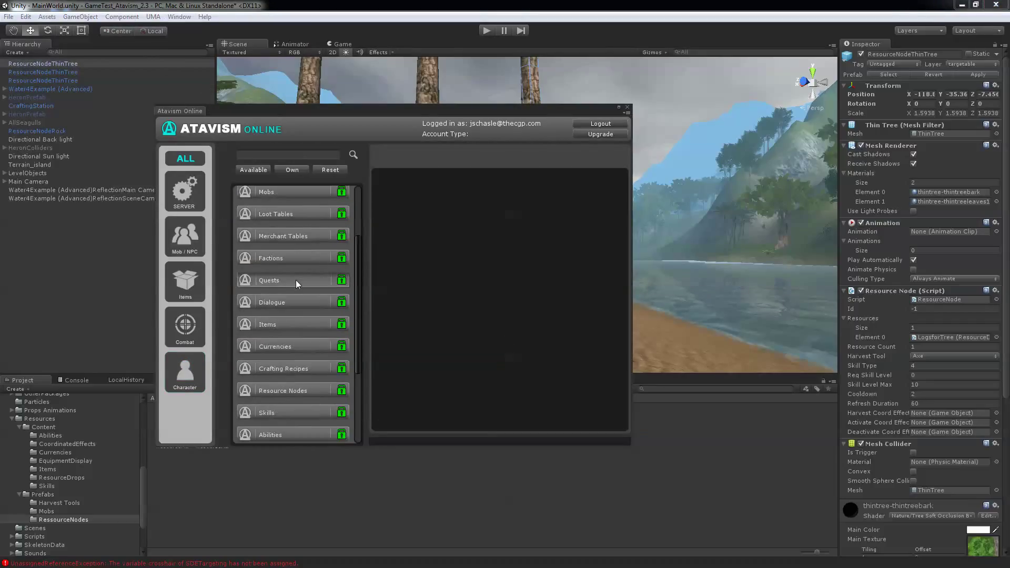
scroll(295, 280, "down", 1)
left_click(286, 358)
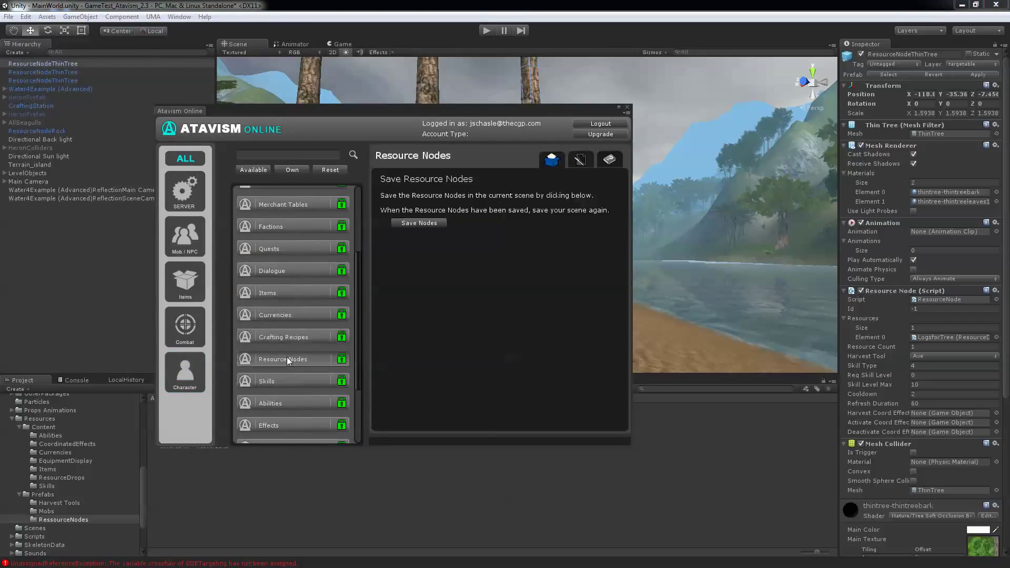
left_click(427, 225)
left_click(586, 164)
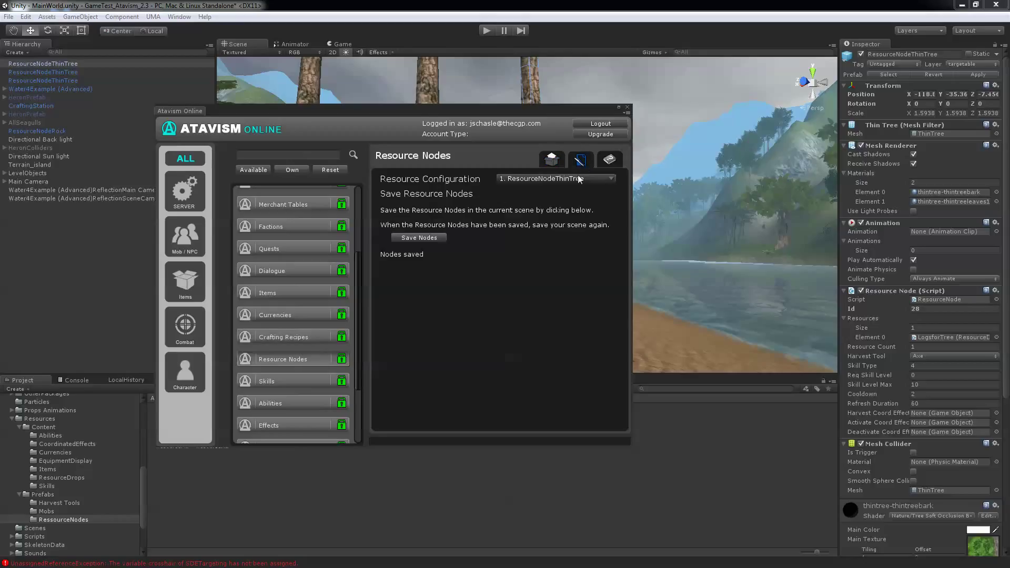
left_click(579, 179)
left_click(523, 297)
left_click(627, 107)
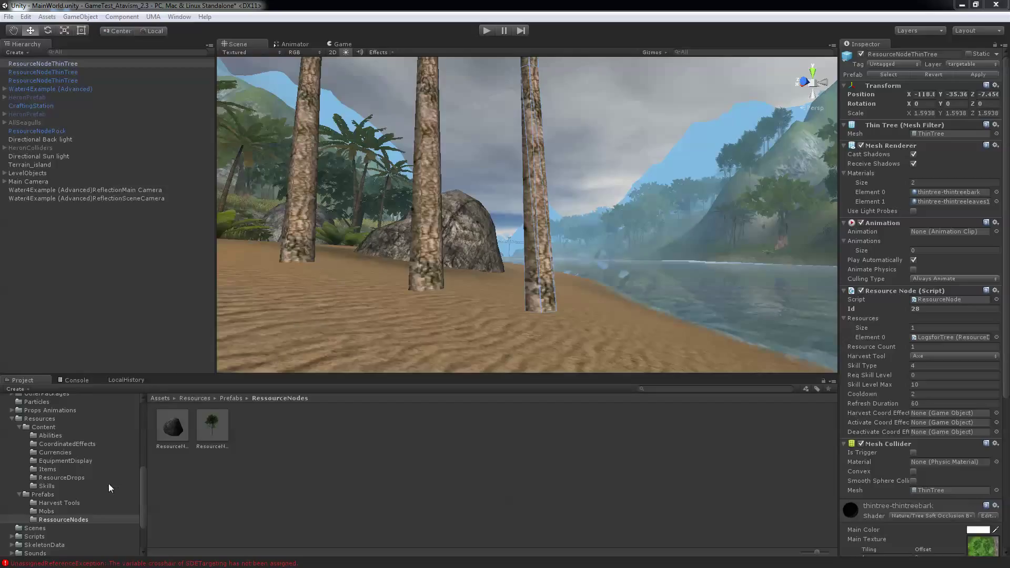
- Open the Login scene from the Scenes folder, saving the changes to MainWorld
left_click(35, 528)
double_click(170, 429)
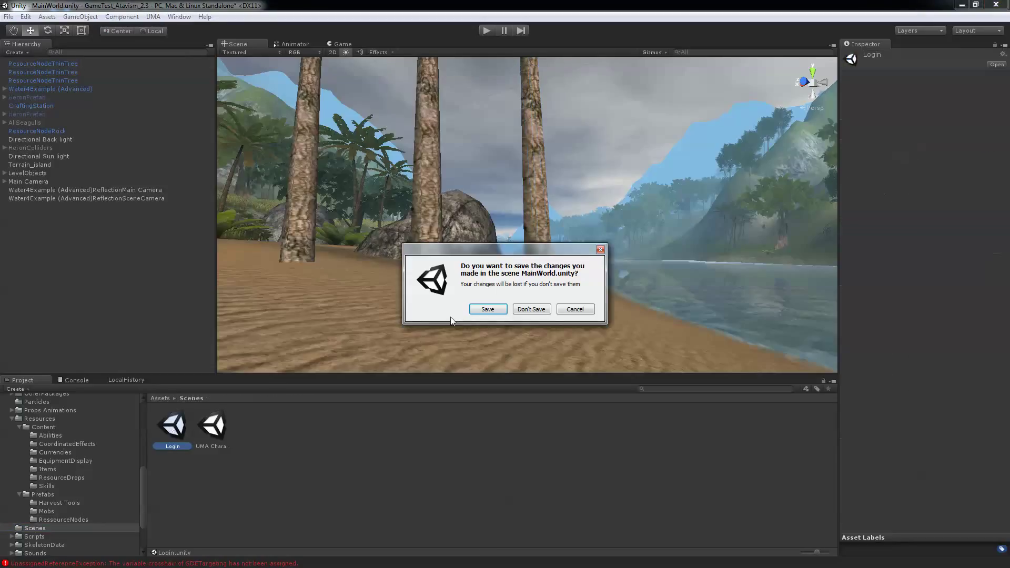
left_click(495, 310)
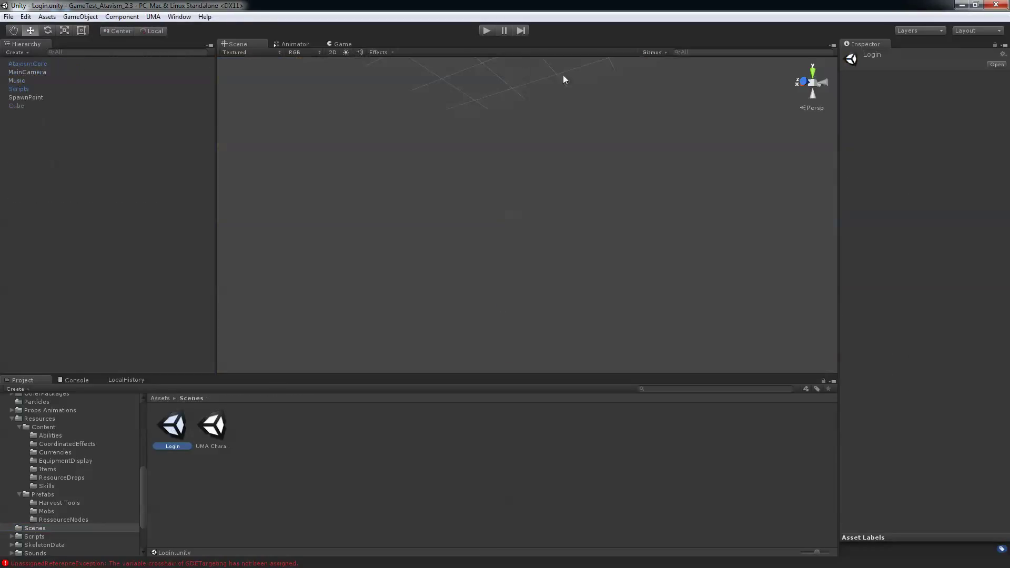
- Run the Login scene and log in to the game with the username and account password
left_click(486, 30)
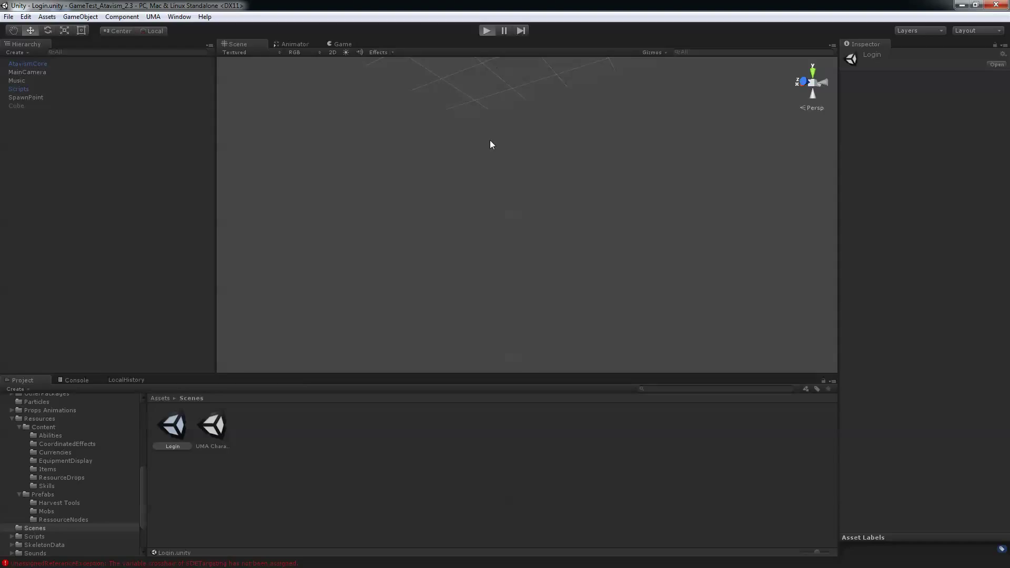
left_click(509, 204)
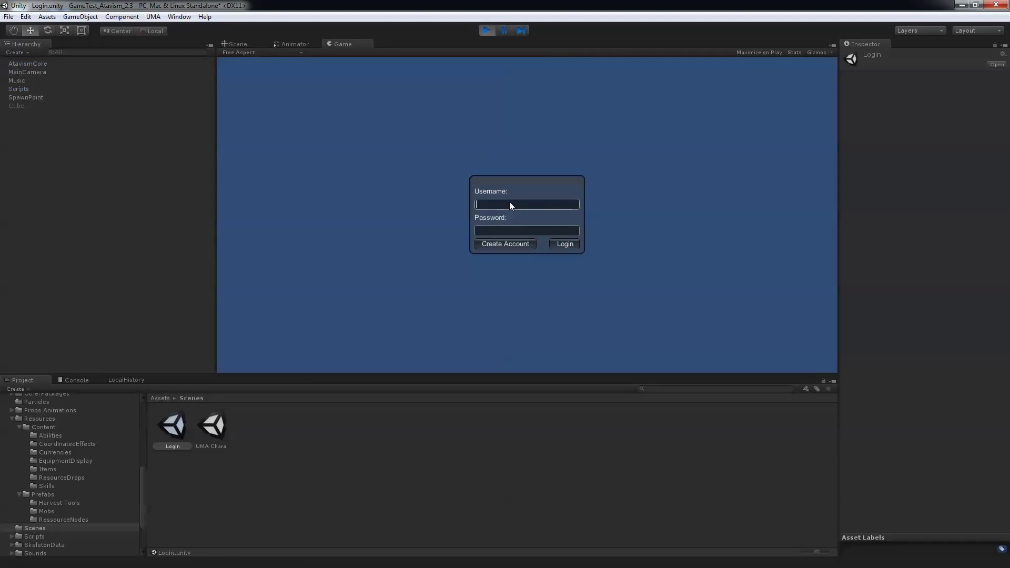
key("Tab")
type("**")
left_click(561, 242)
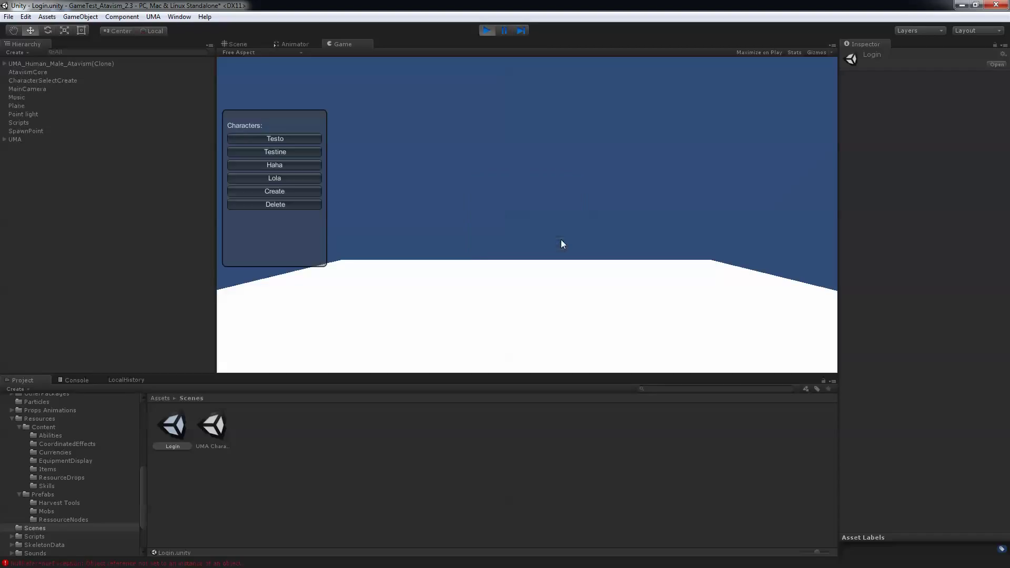
- Enter the world with the fourth listed character and walk up to a thin tree to harvest it
left_click(269, 176)
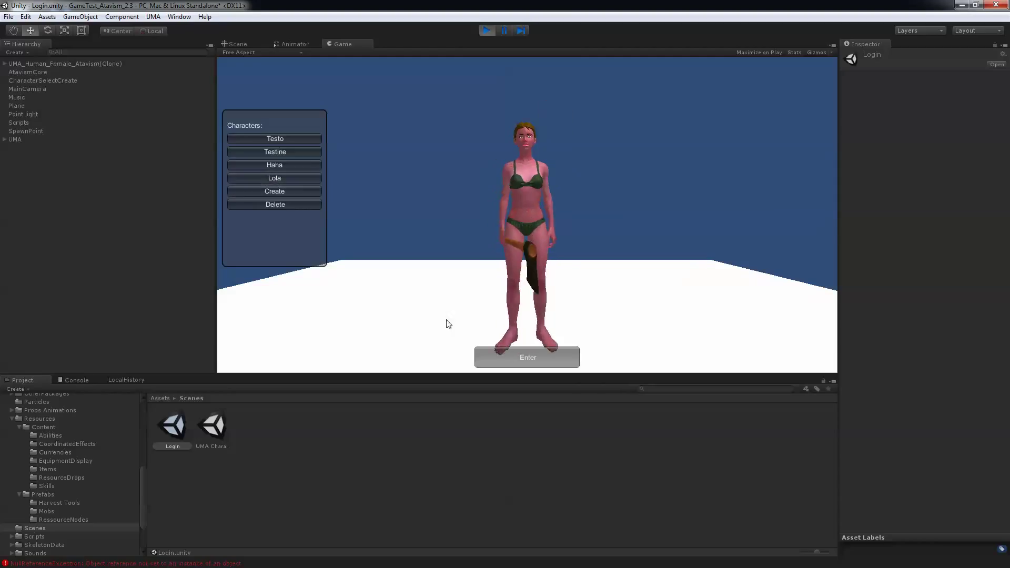
left_click(503, 353)
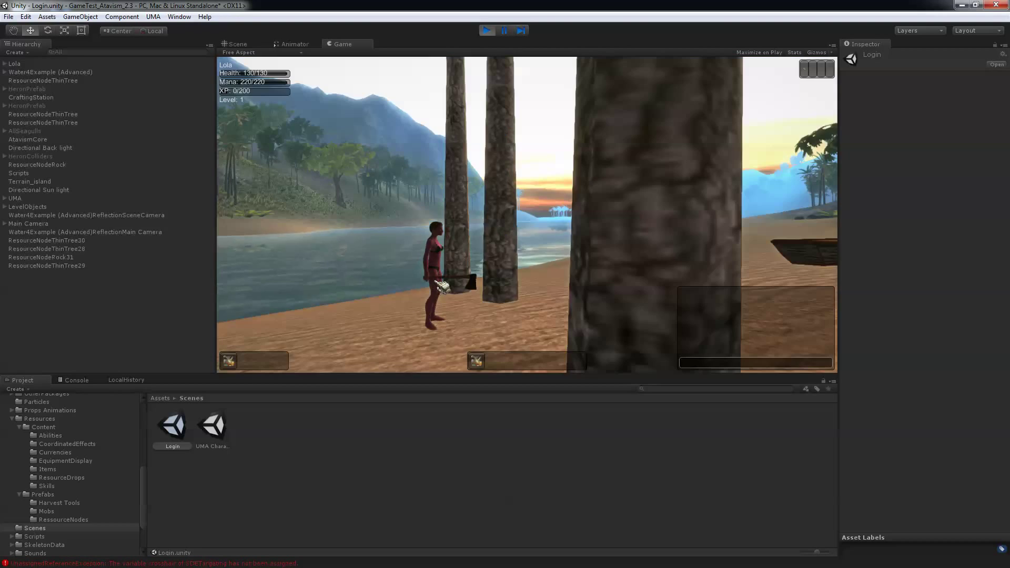
key("w")
right_click_drag(327, 228, 448, 229)
mouse_move(566, 216)
right_mouse_down()
mouse_move(463, 217)
mouse_move(567, 215)
right_mouse_up()
left_click(528, 241)
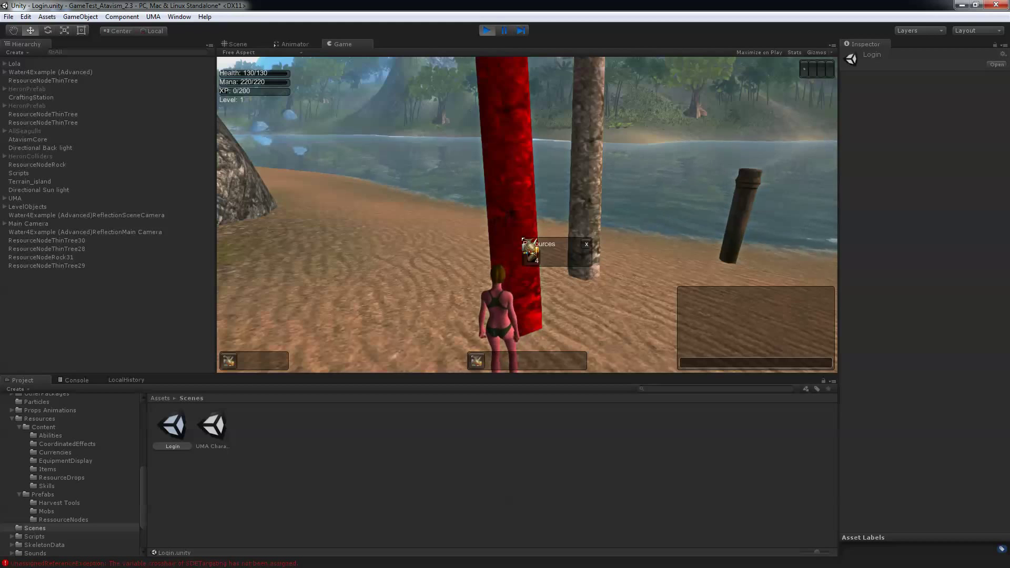
- Collect the logs from the harvested tree, walk to the neighbouring thin tree, harvest it and collect its logs
left_click(531, 257)
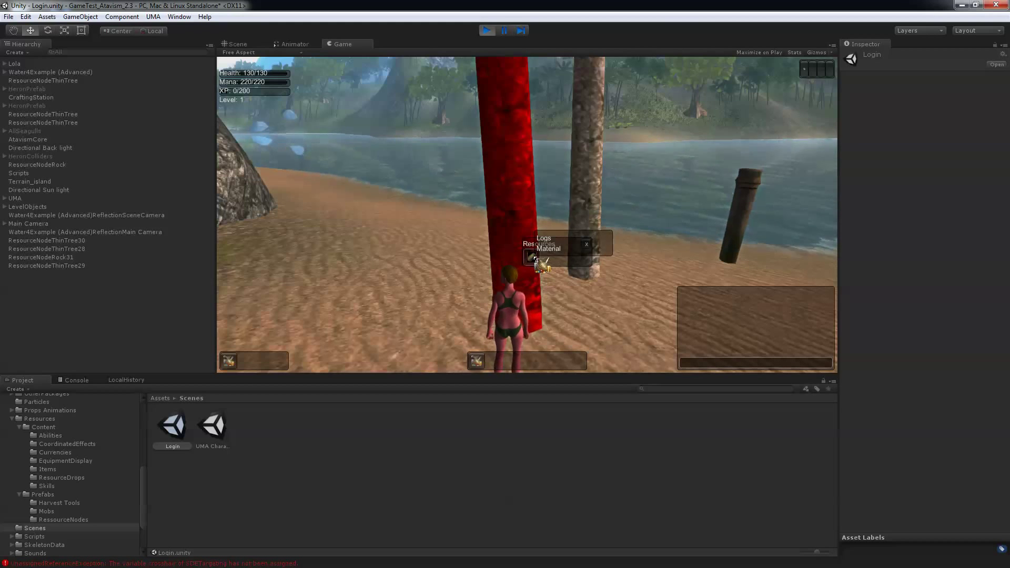
key("w")
key("a")
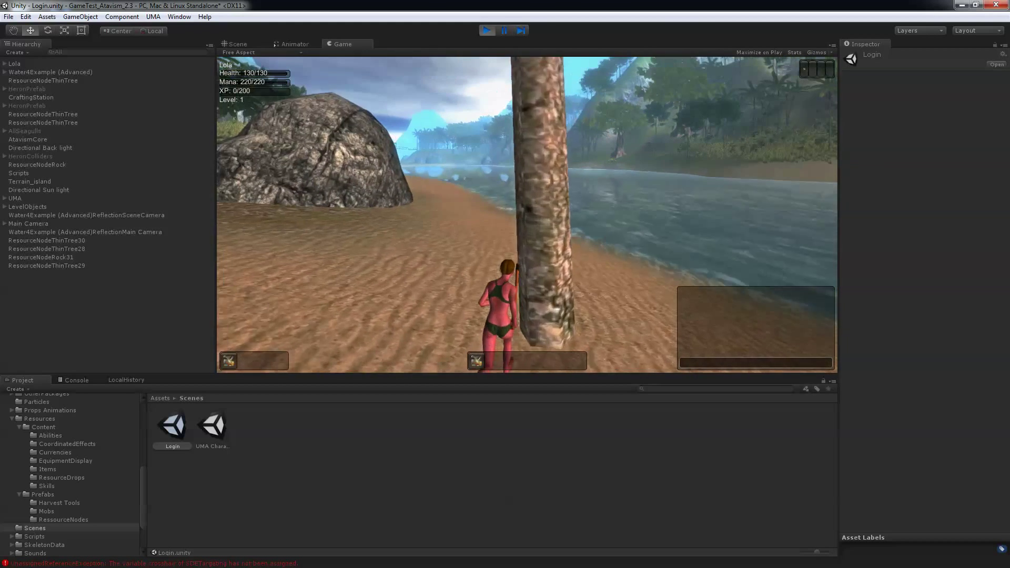
left_click(552, 255)
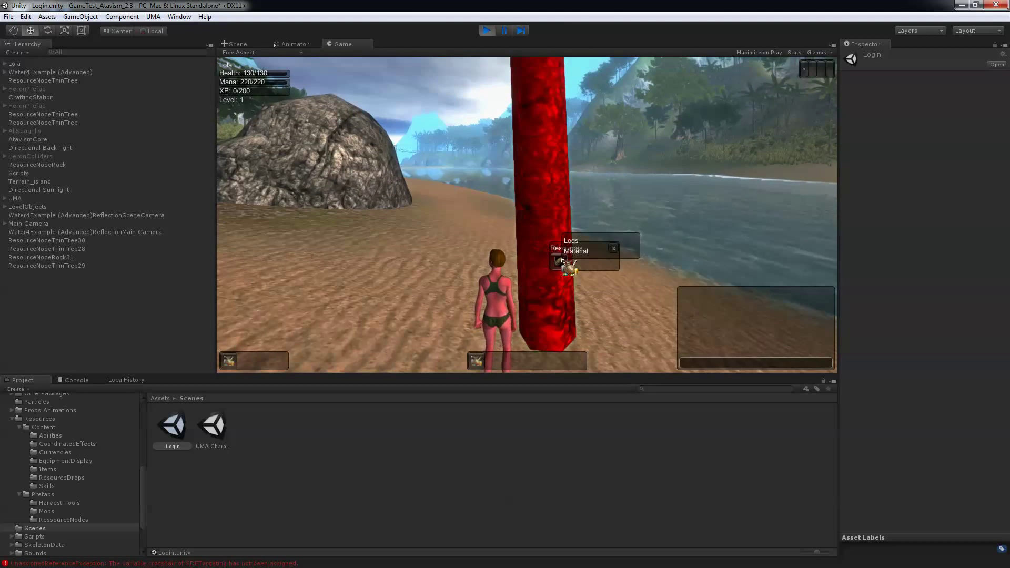
left_click(566, 263)
- Walk to the thin tree near the large rock and try to harvest it with the character's Main Hand slot empty
key("a")
key("w")
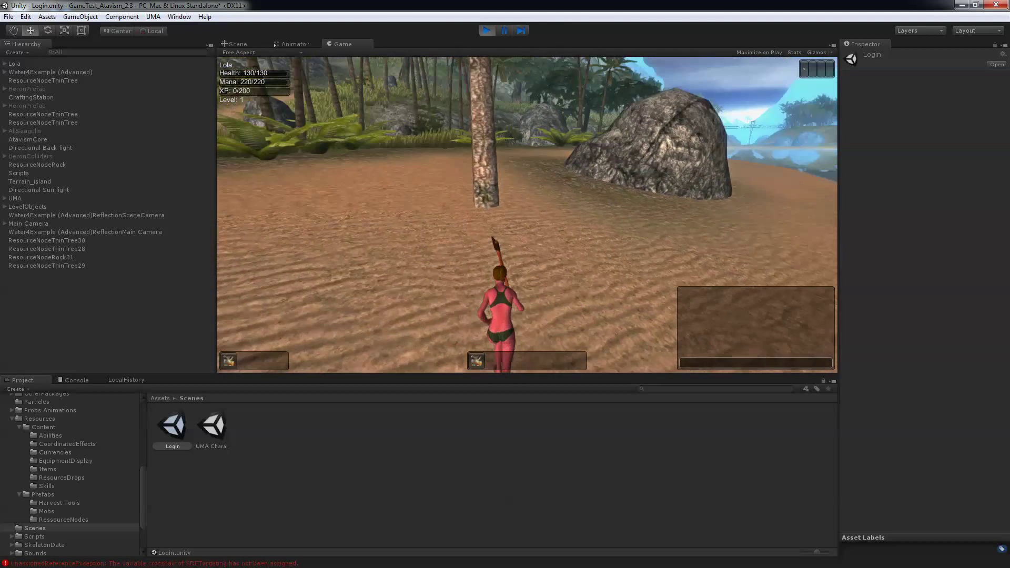
left_click(806, 73)
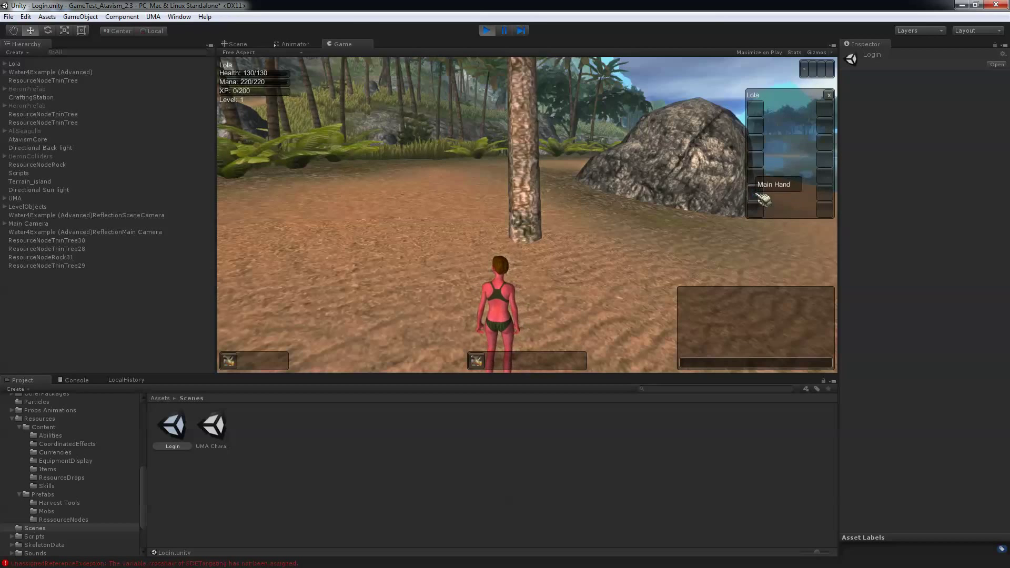
key("w")
left_click(514, 226)
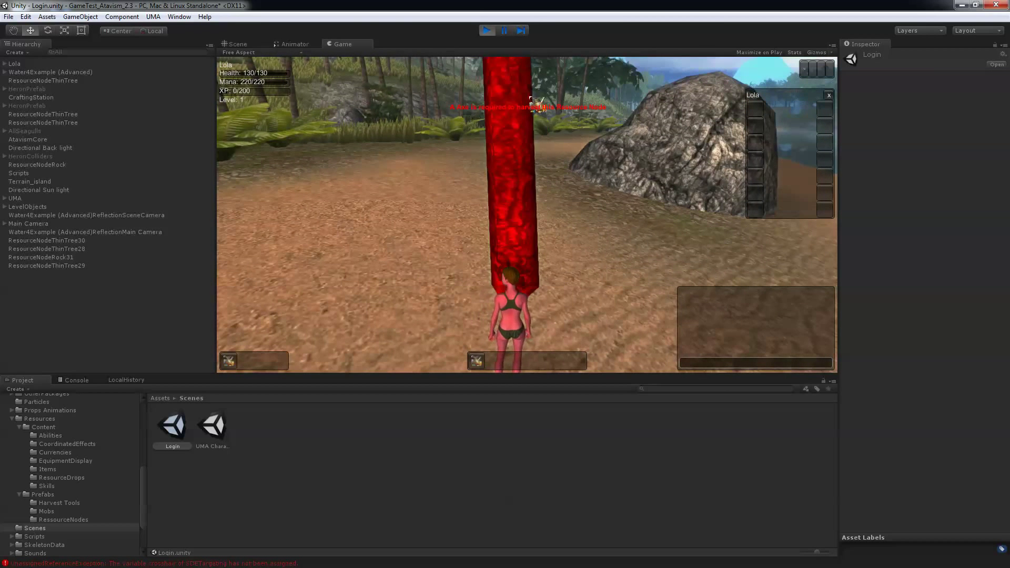
- Equip the harvesting tool from the bag in the Main Hand slot, then harvest the tree and collect its logs
left_click(229, 363)
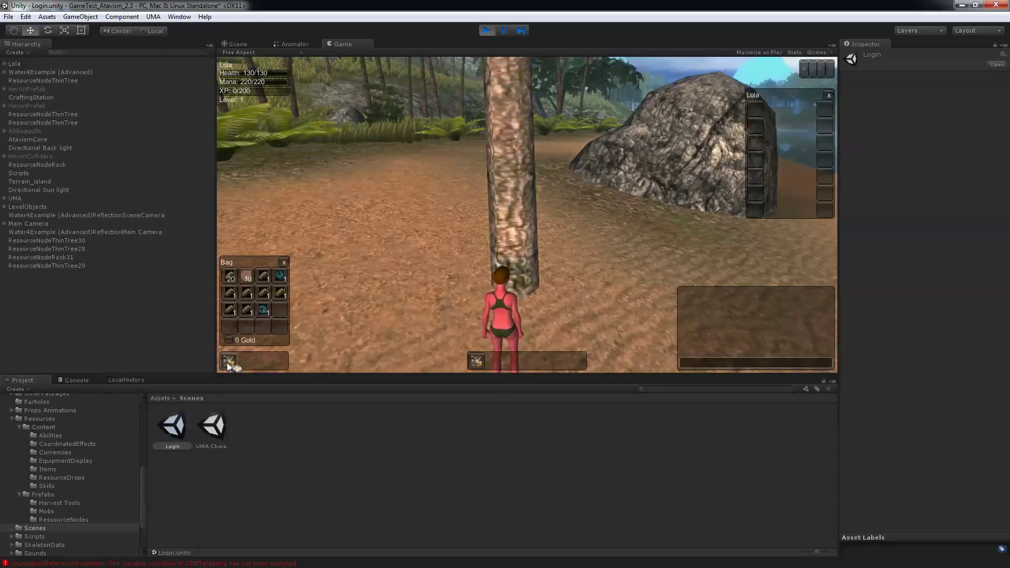
left_click_drag(263, 309, 273, 321)
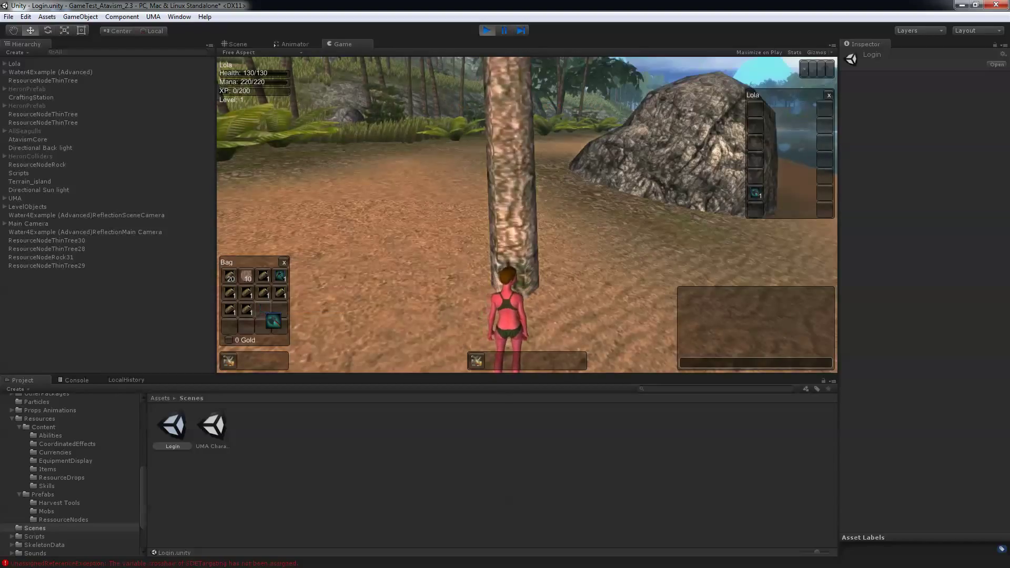
left_click(508, 220)
left_click(522, 232)
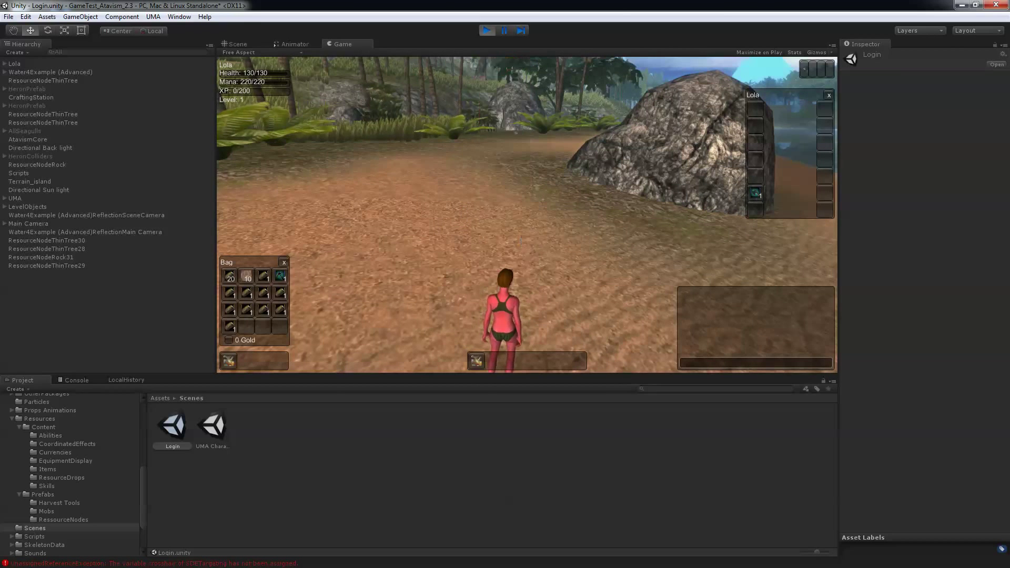
- Check the trees by the water and stop the running game
right_click_drag(523, 232, 536, 211)
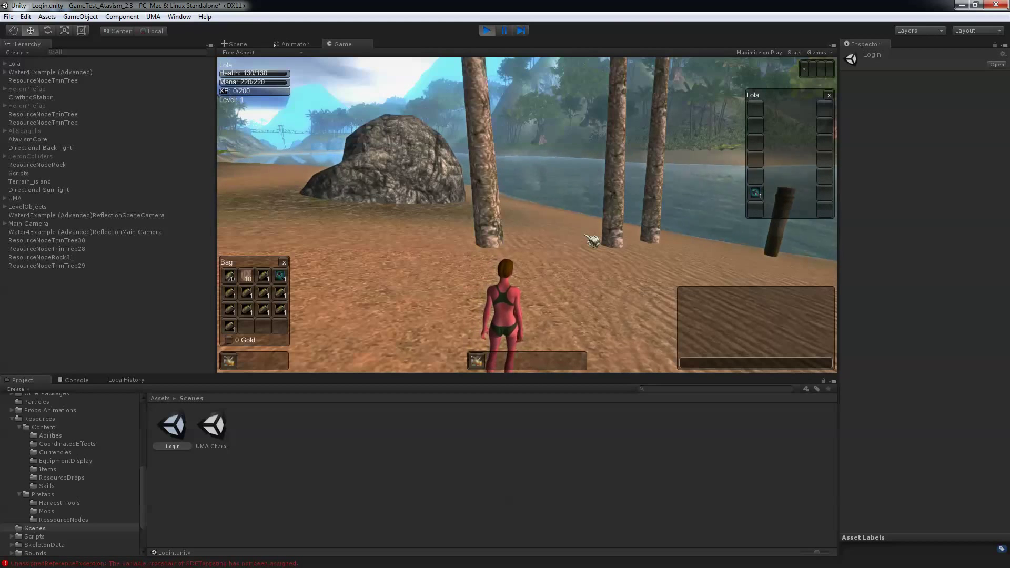
left_click(592, 241)
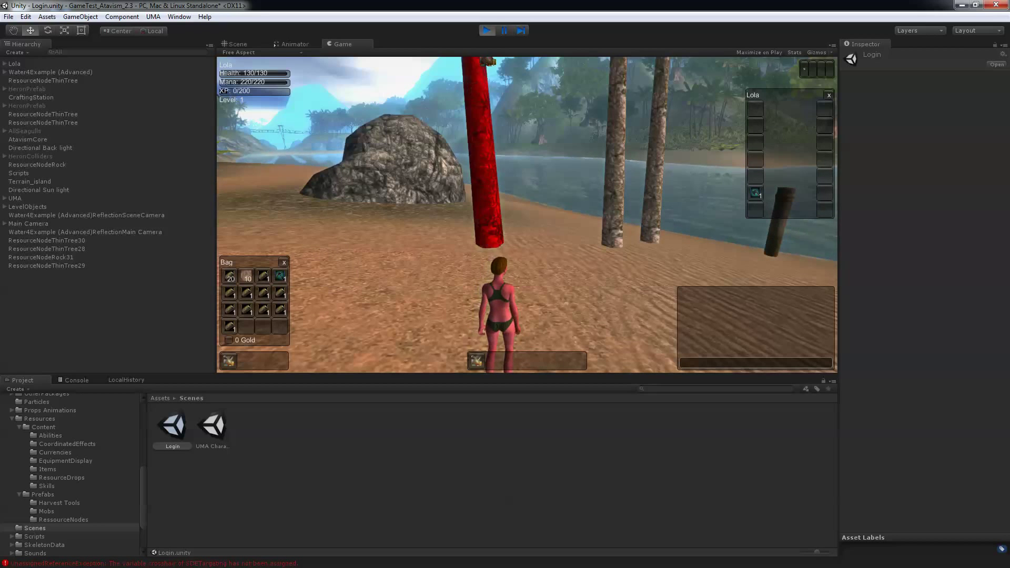
left_click(487, 32)
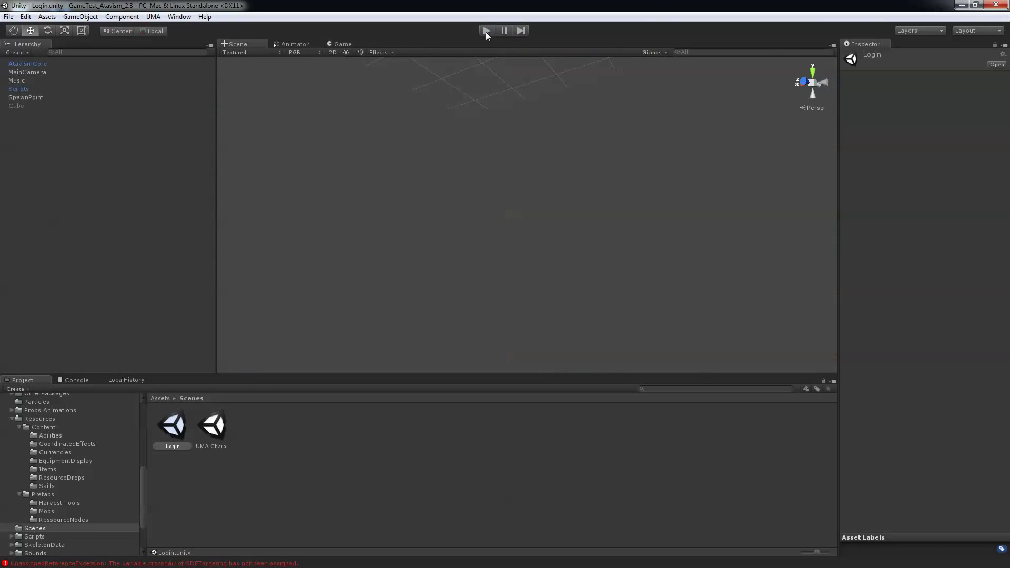
- Open the Logs item in Atavism Online's items configuration and set its stack limit to 100
left_click(153, 16)
mouse_move(179, 16)
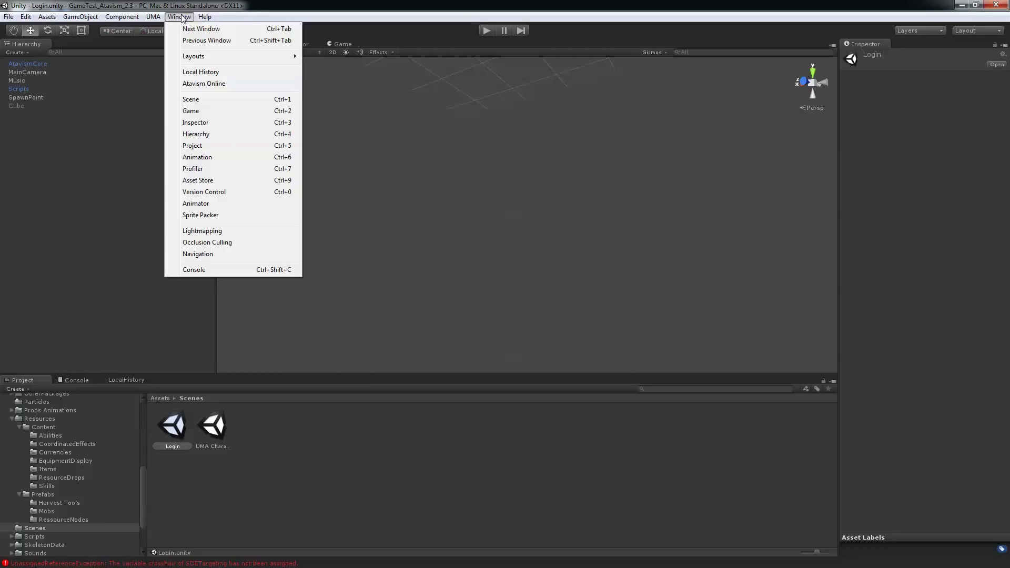
left_click(197, 84)
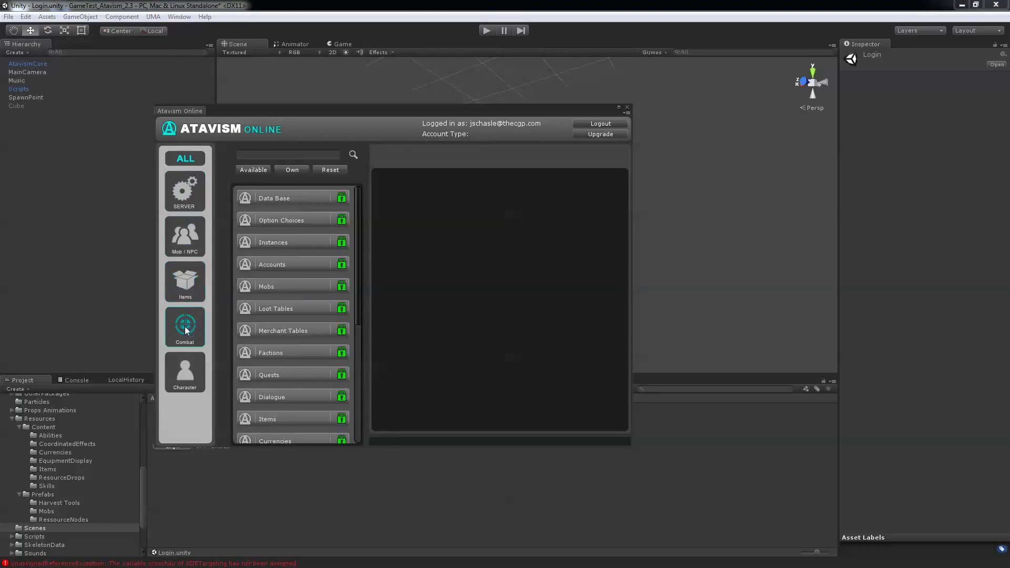
left_click(186, 272)
left_click(283, 199)
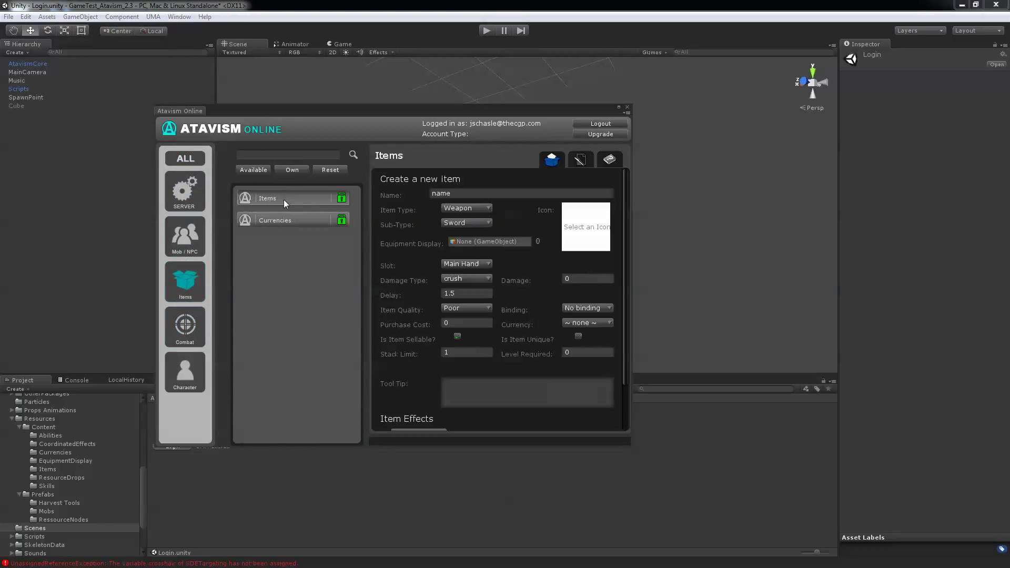
left_click(580, 158)
left_click(547, 177)
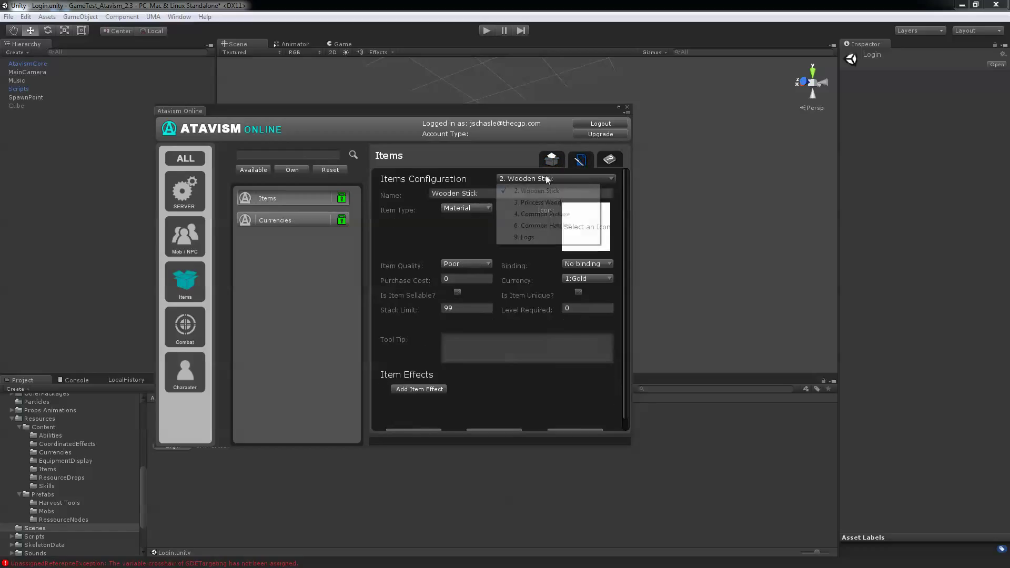
left_click(534, 235)
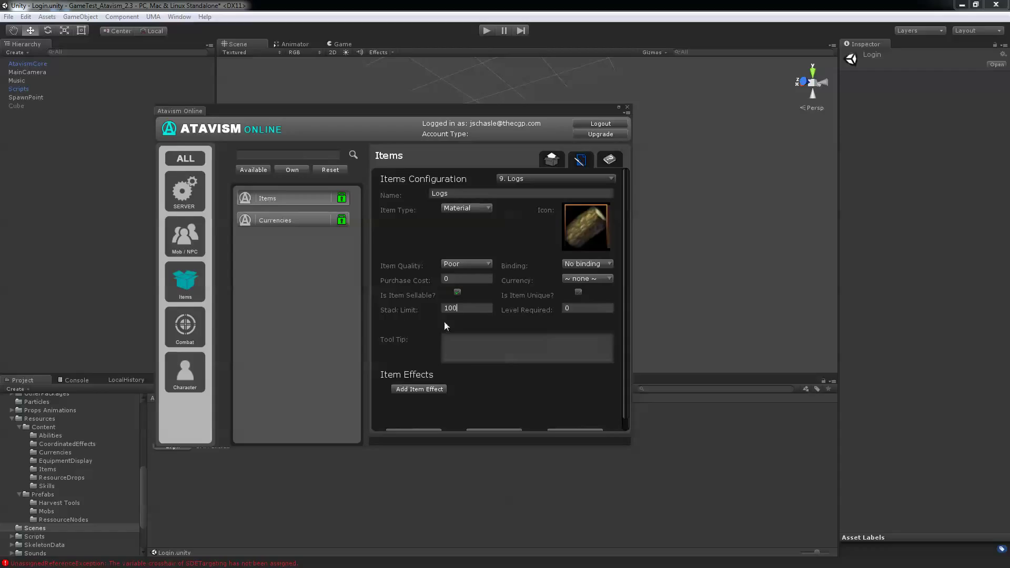
scroll(424, 414, "down", 1)
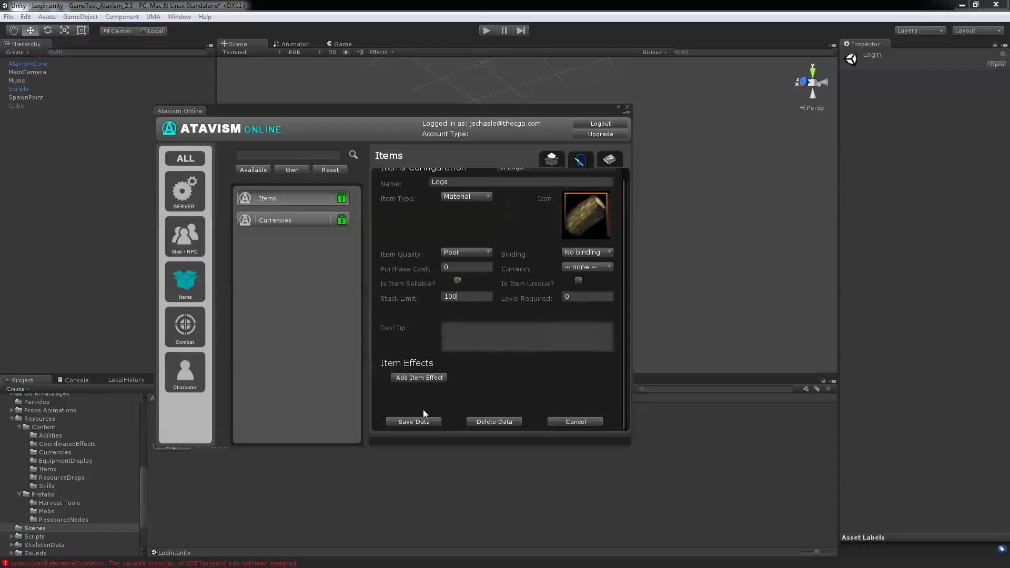